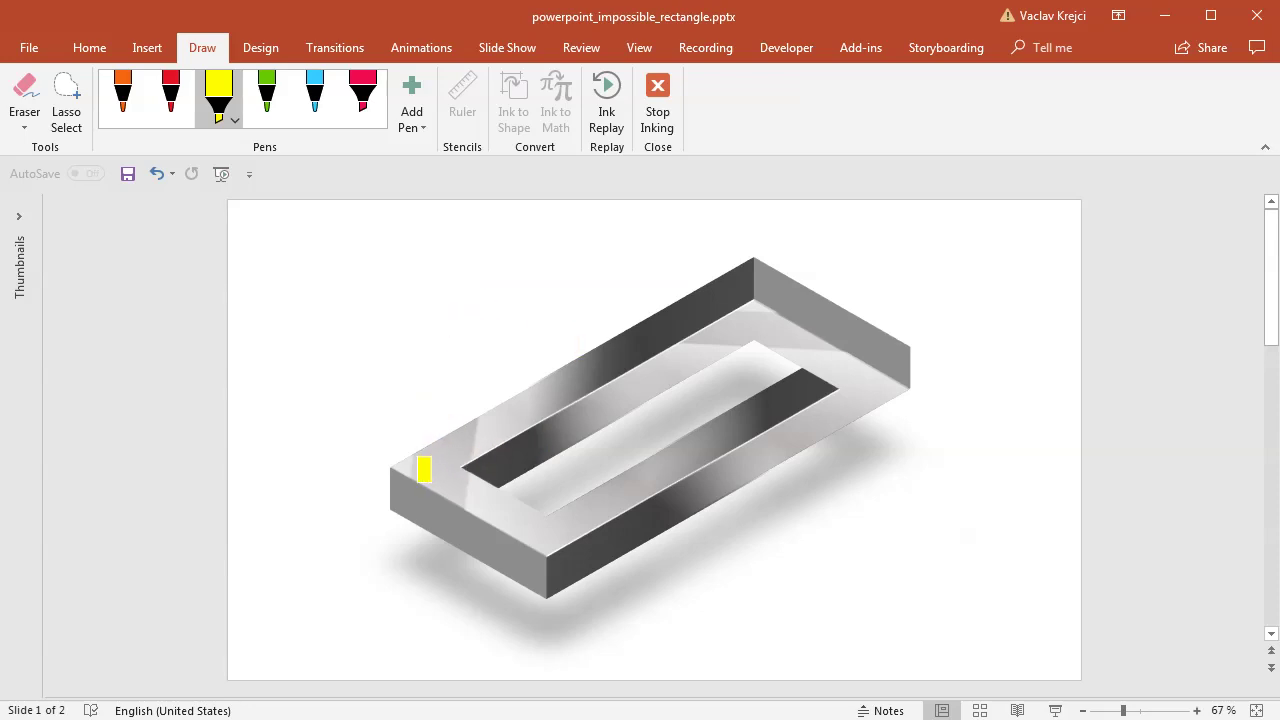
- Highlight the left U part's top face in yellow and trace its inner bar and front face in magenta
mouse_move(424, 469)
mouse_down()
mouse_move(571, 374)
mouse_move(435, 467)
mouse_move(545, 536)
mouse_move(692, 440)
mouse_up()
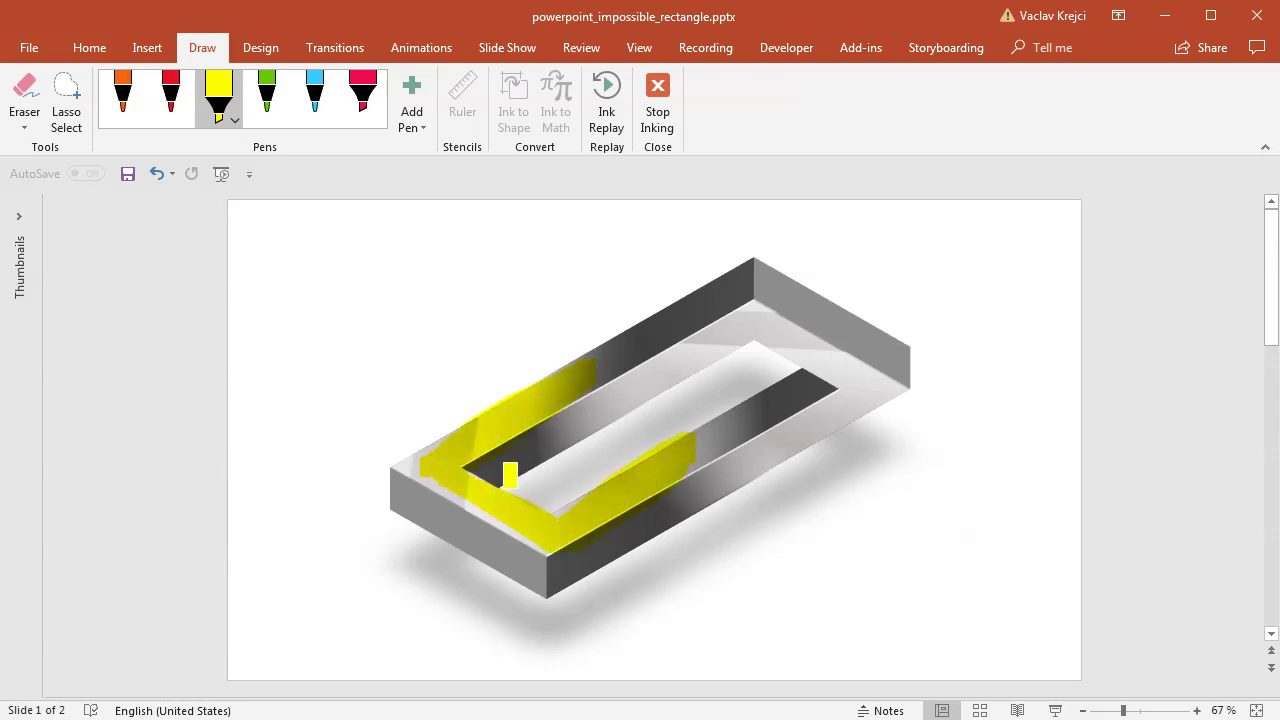
click(362, 95)
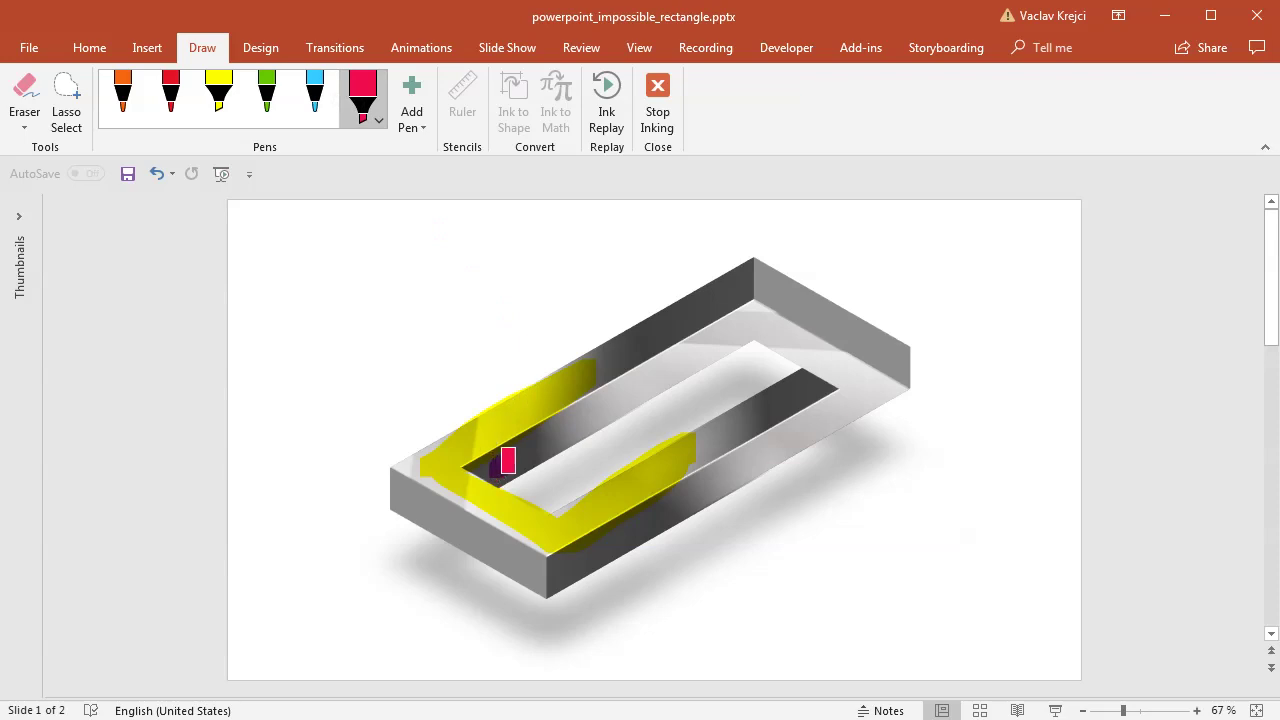
drag(508, 460, 607, 402)
mouse_move(401, 486)
mouse_down()
mouse_move(563, 568)
mouse_move(690, 490)
mouse_up()
- Highlight the right part's inner face in yellow and trace its top bar, outer face and inner bar in magenta
click(233, 95)
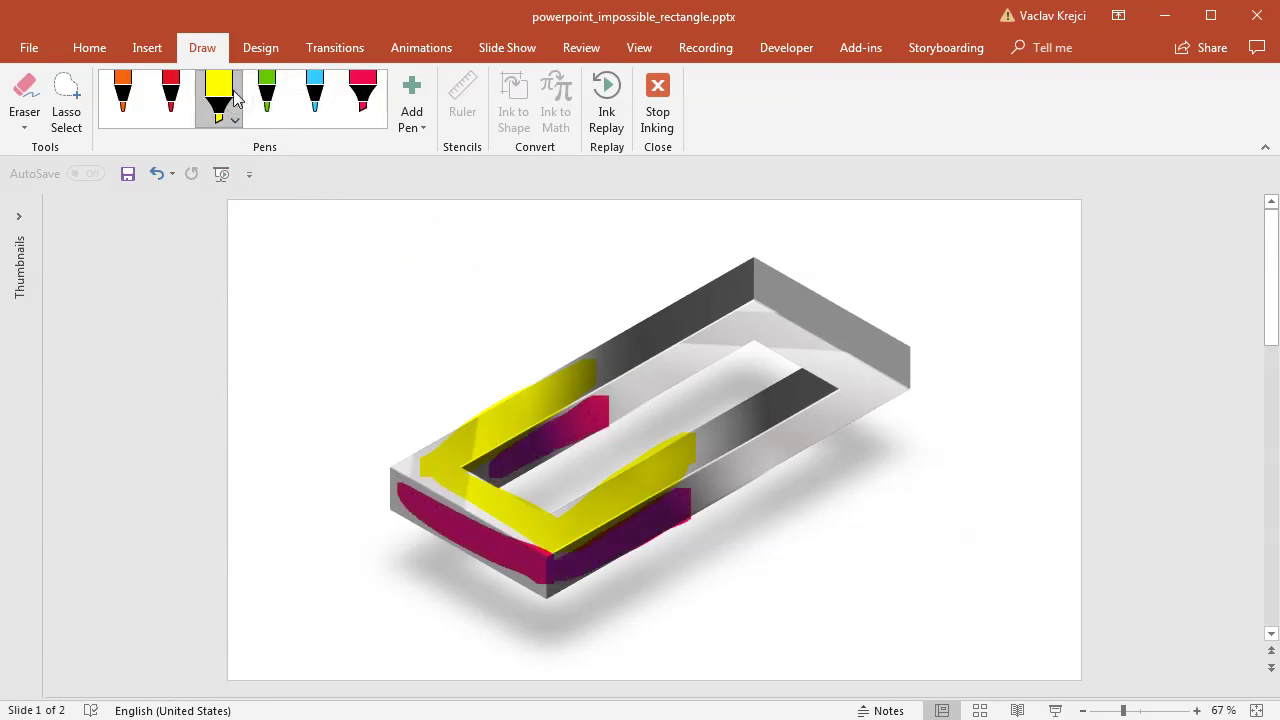
mouse_move(616, 400)
mouse_down()
mouse_move(760, 325)
mouse_move(868, 386)
mouse_move(792, 442)
mouse_move(703, 462)
mouse_up()
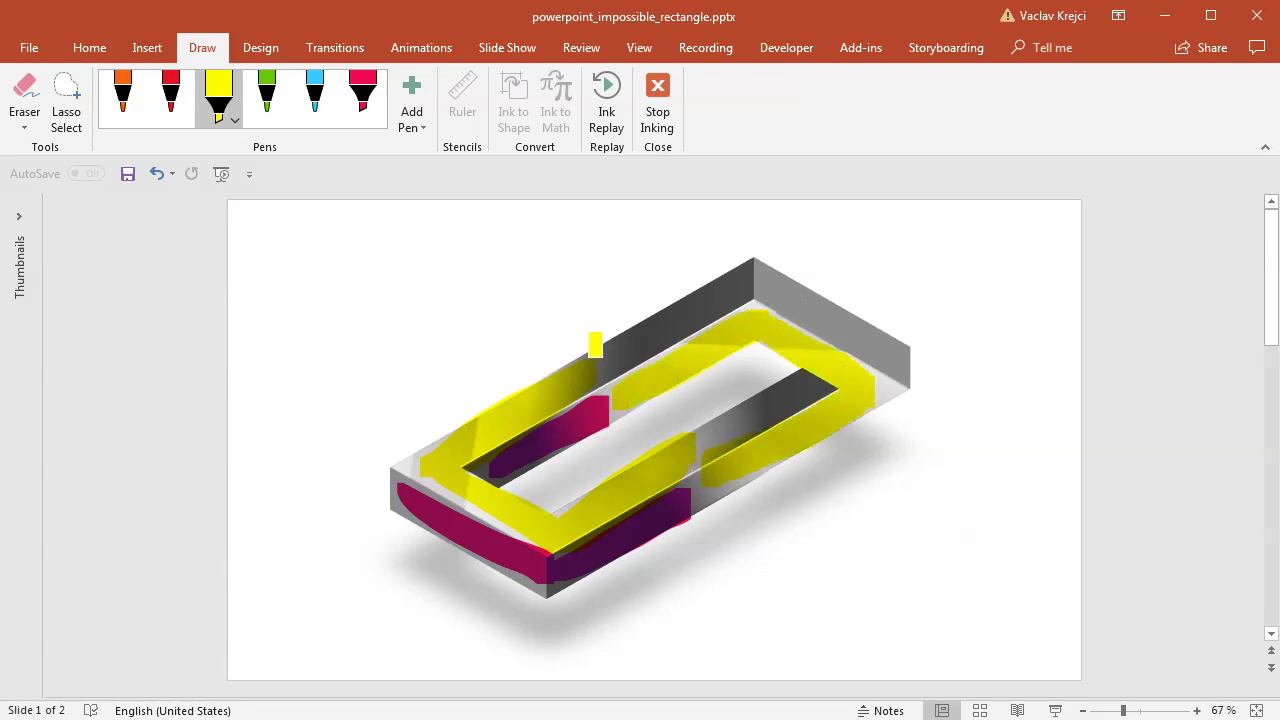
click(371, 118)
mouse_move(606, 362)
mouse_down()
mouse_move(774, 287)
mouse_move(823, 300)
mouse_move(896, 372)
mouse_up()
drag(694, 449, 809, 383)
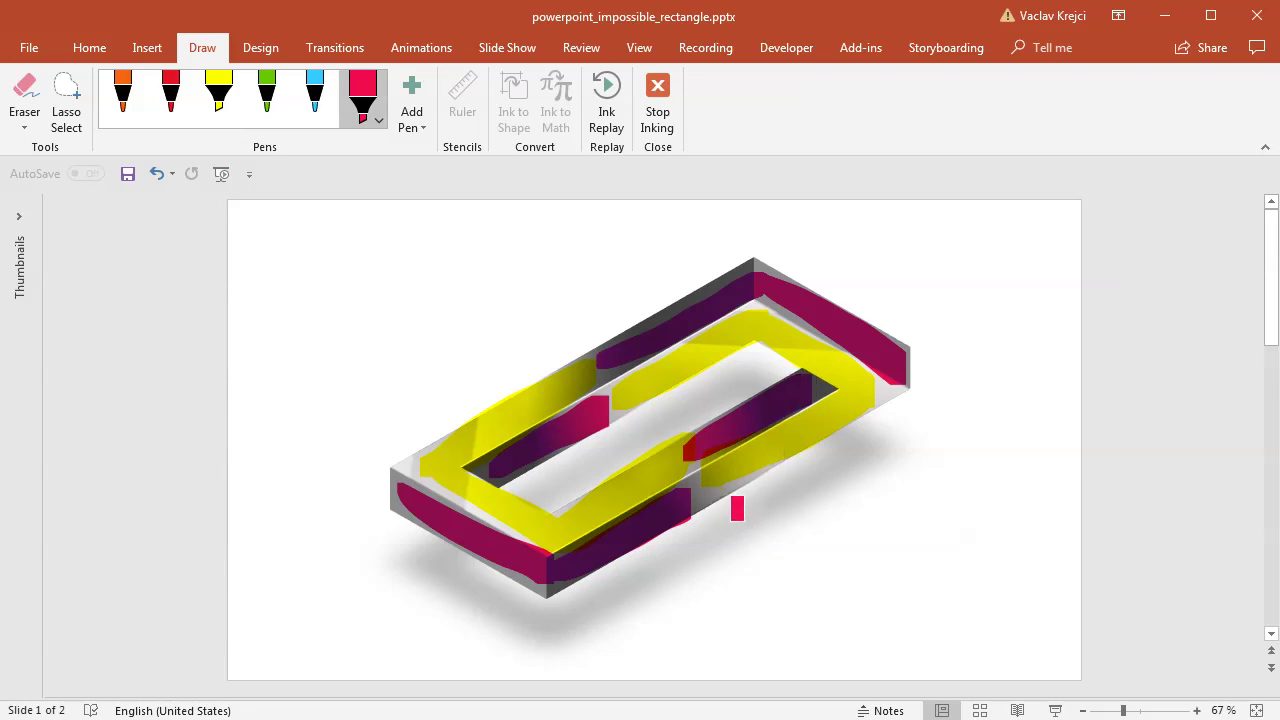
click(24, 100)
- Erase all ink from the 3D rectangle, end inking and go to blank slide 2
mouse_move(586, 477)
mouse_down()
mouse_move(530, 540)
mouse_move(622, 557)
mouse_move(871, 349)
mouse_up()
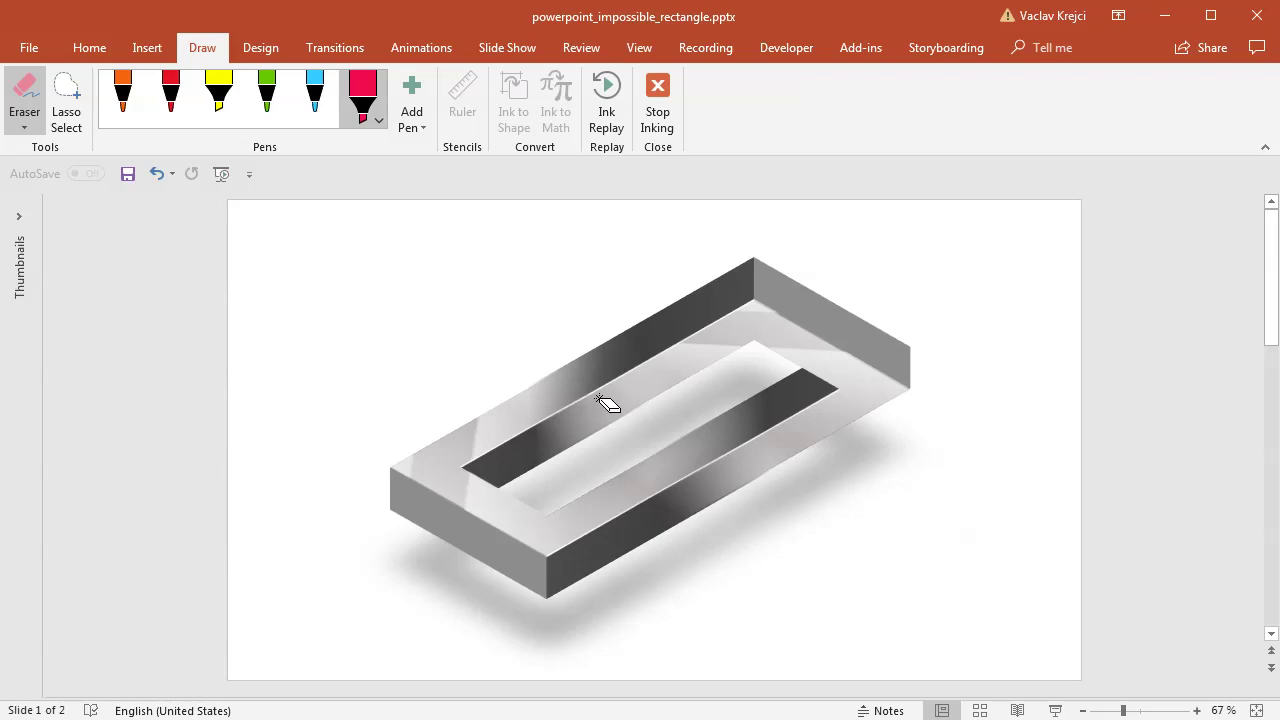
click(657, 100)
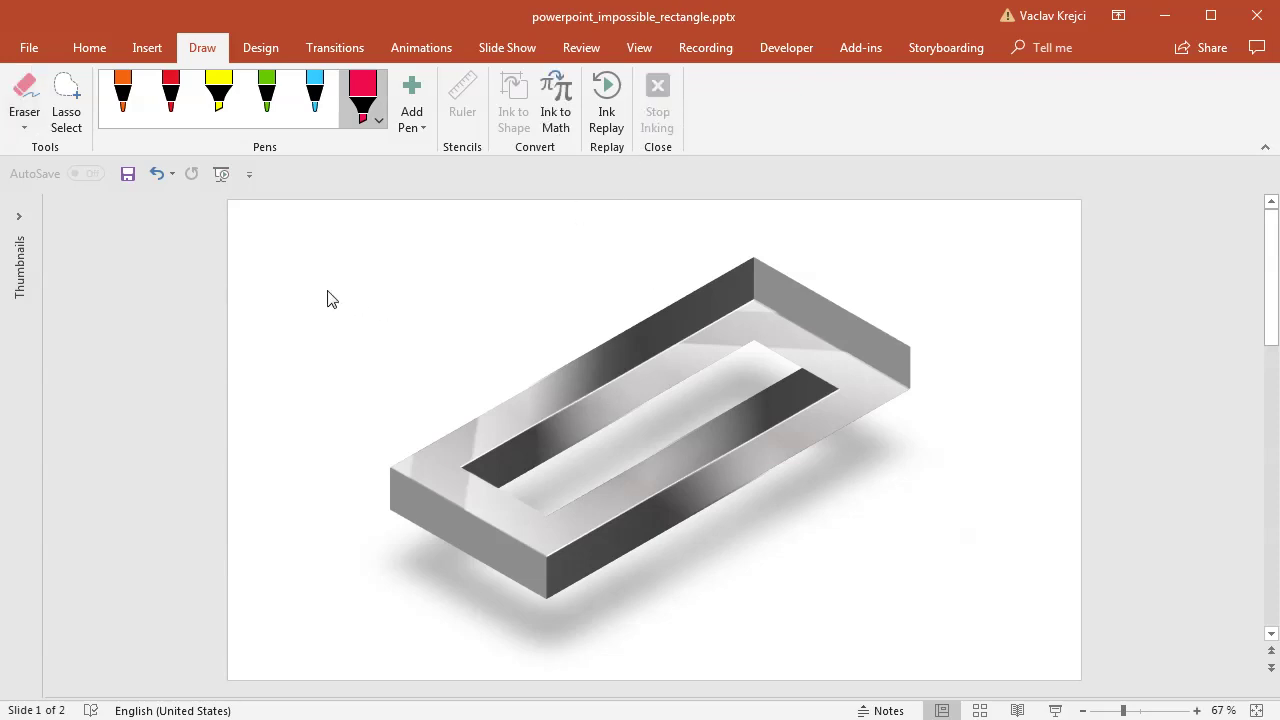
scroll(392, 292, down, 3)
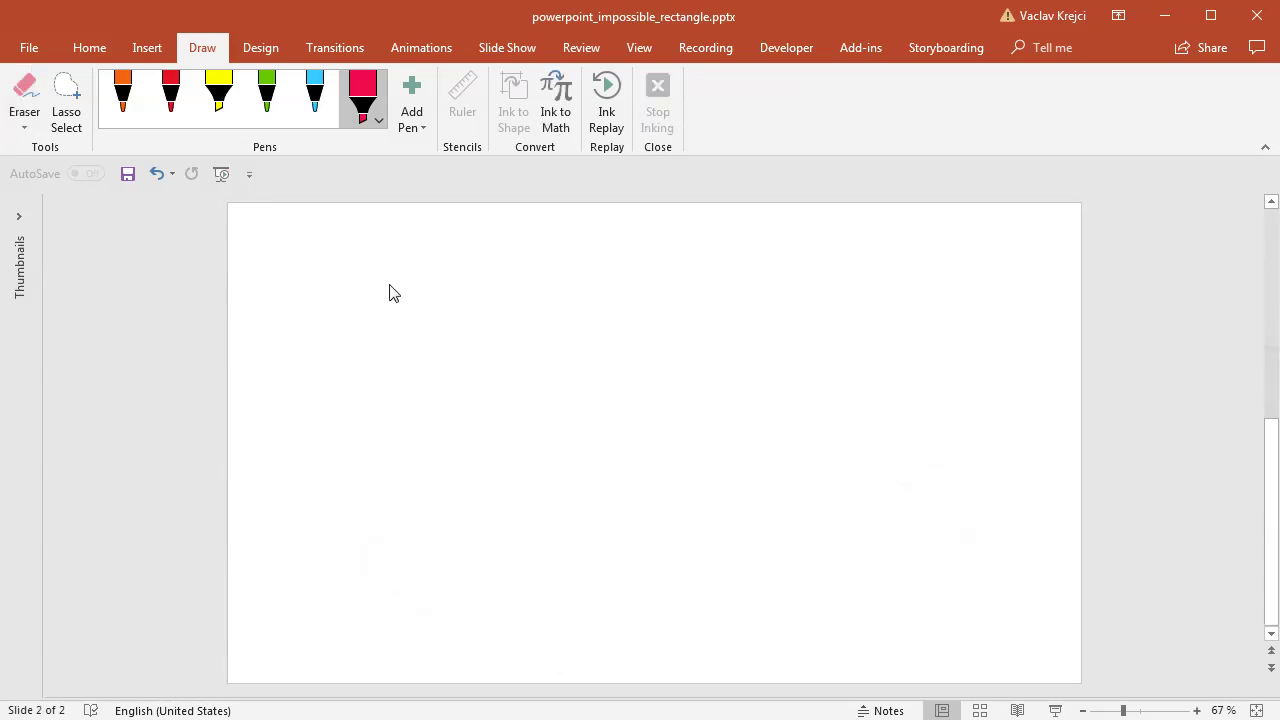
click(147, 50)
- Draw a long horizontal blue rectangle, about 2.1 × 12.7 cm, near the top of slide 2
click(295, 95)
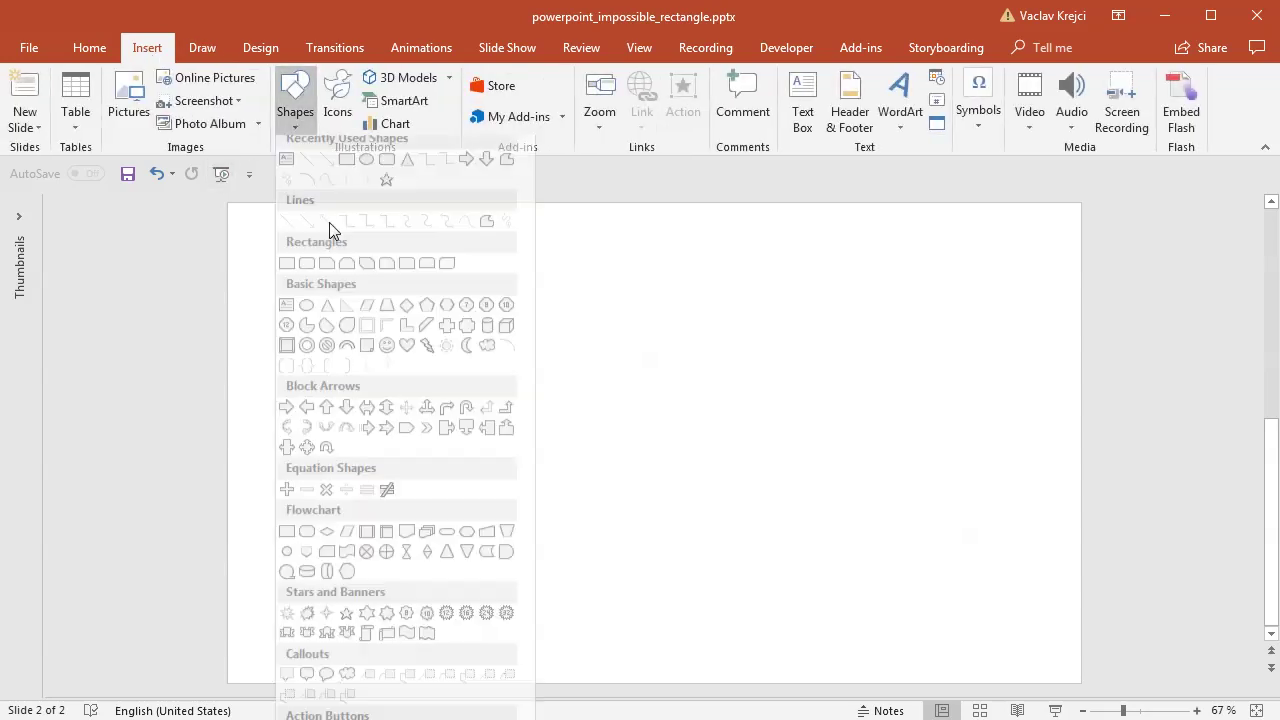
click(346, 168)
drag(422, 269, 743, 323)
drag(614, 326, 614, 323)
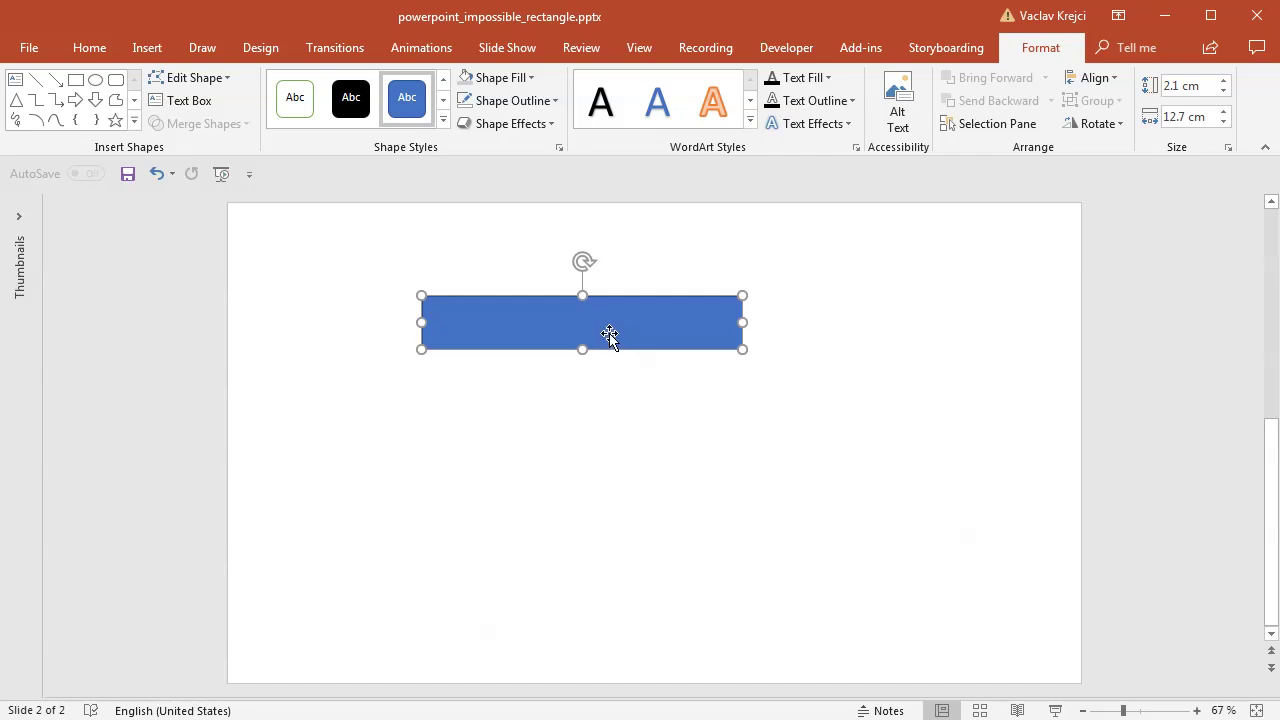
- Set the rectangle's height to 2 cm in Size and Position and nudge it slightly right
right_click(608, 323)
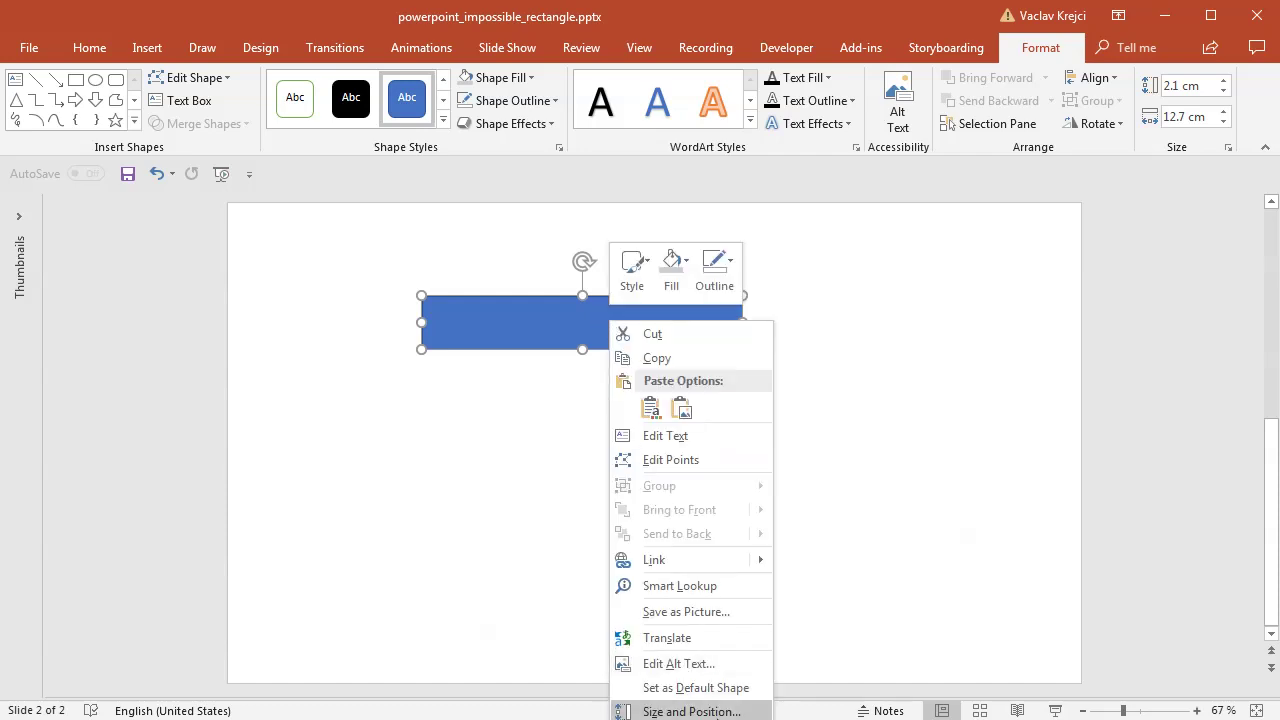
click(700, 711)
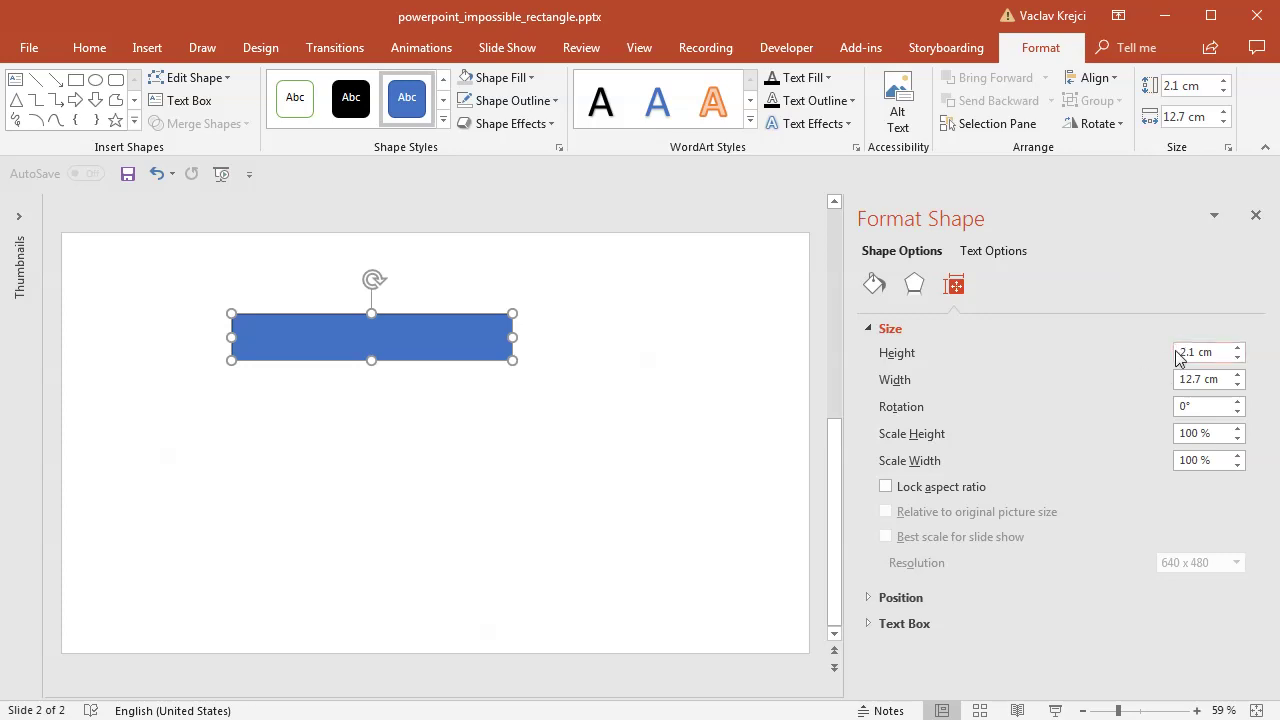
drag(1208, 354, 1137, 344)
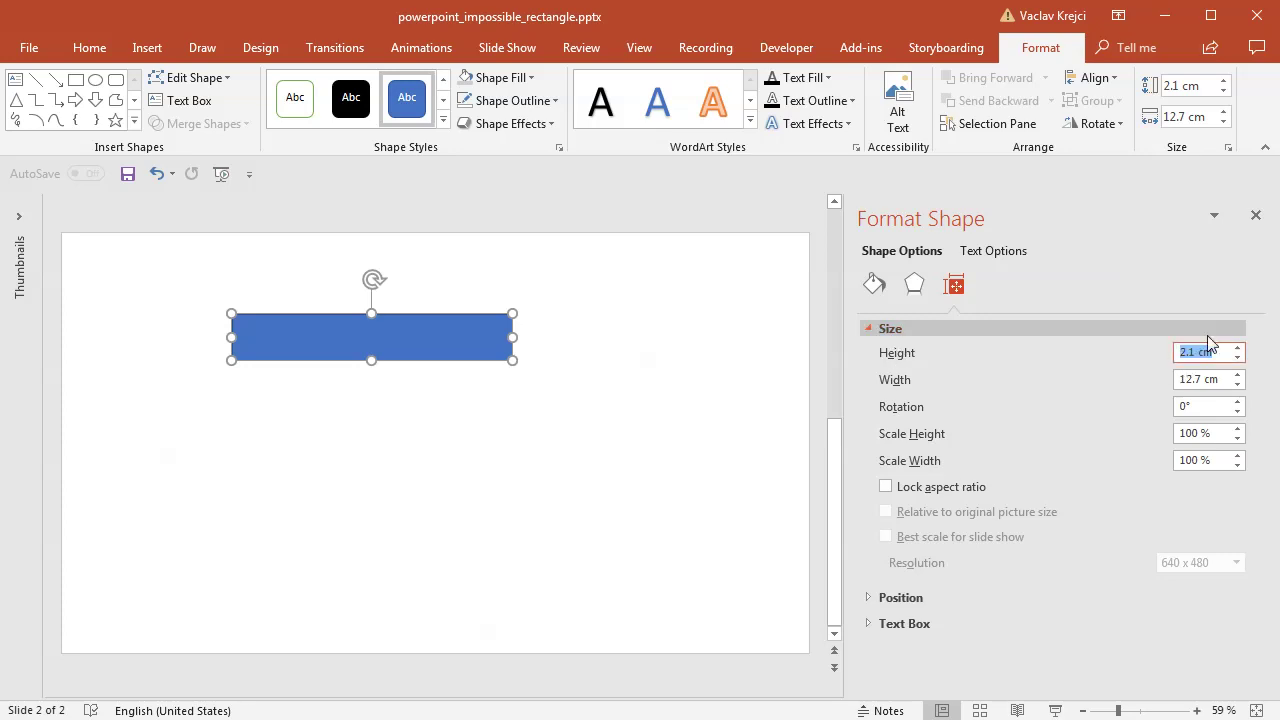
text(2)
key(Return)
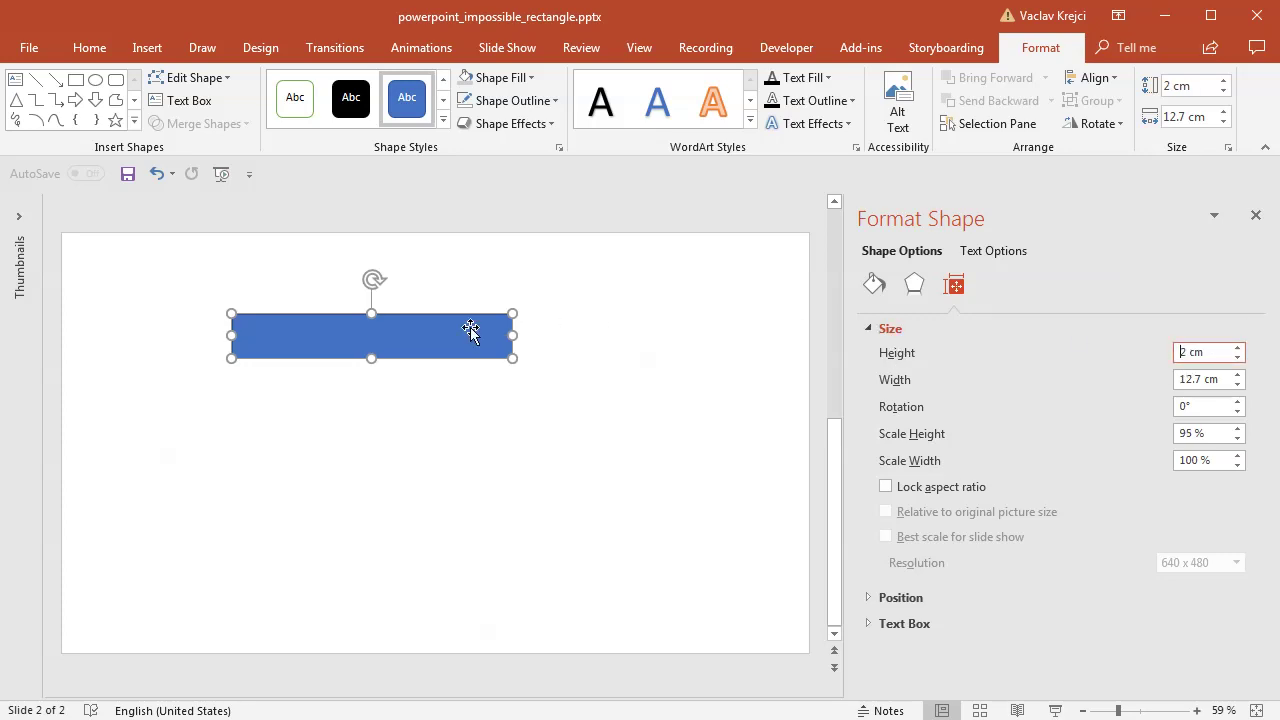
drag(471, 330, 534, 327)
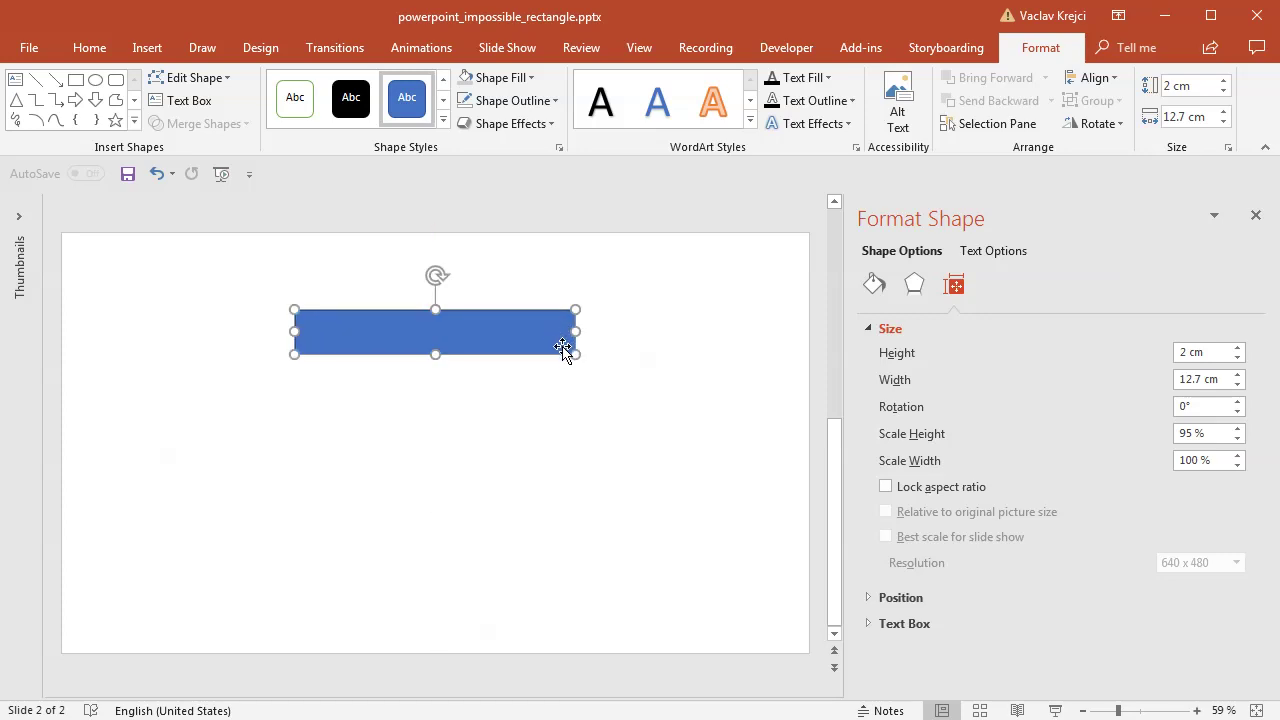
key(ctrl+v)
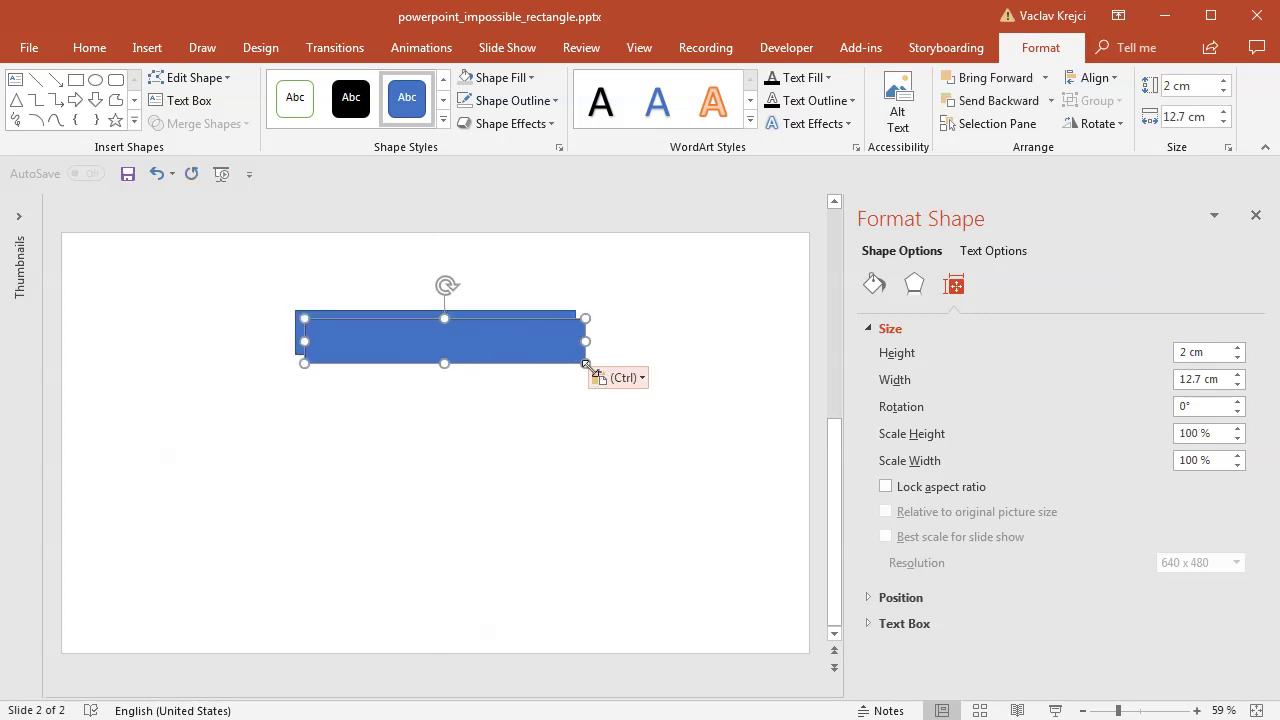
key(ctrl+z)
- Copy the bar lower, then rotate another copy 90° and fit it as a 6.71 cm bar joining the left ends
click(505, 337)
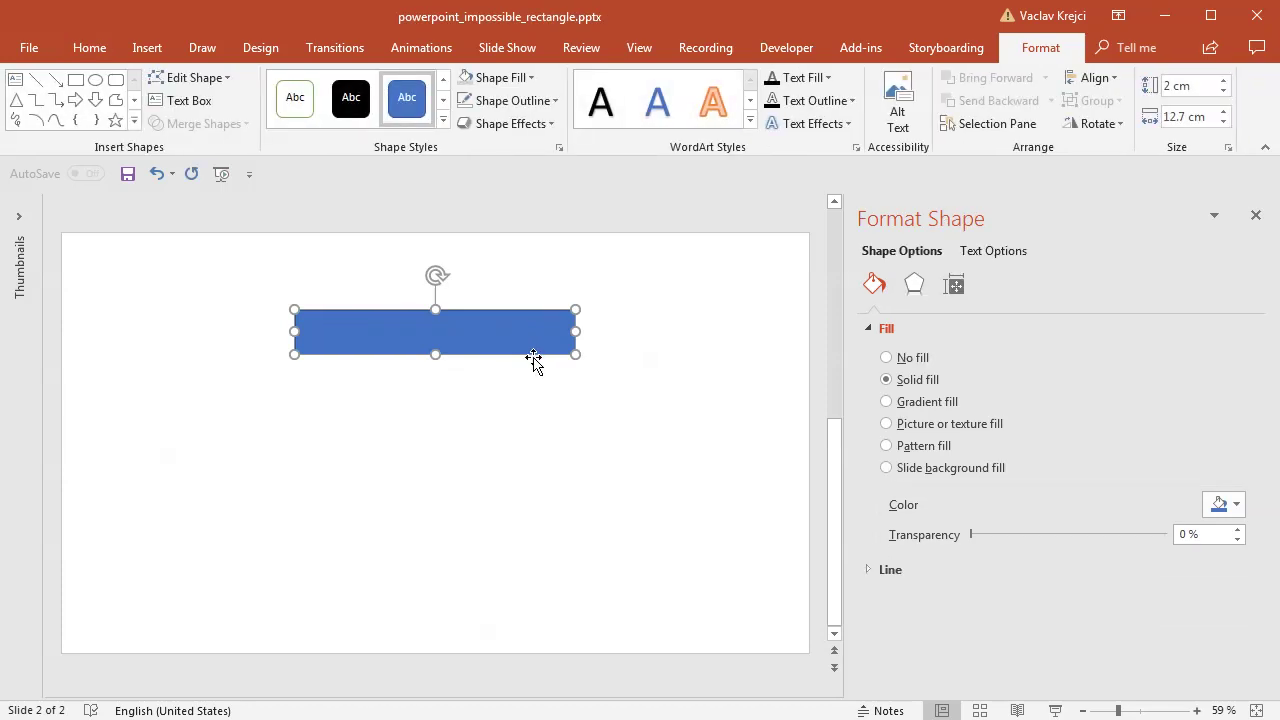
drag(528, 330, 524, 470)
key(ctrl+v)
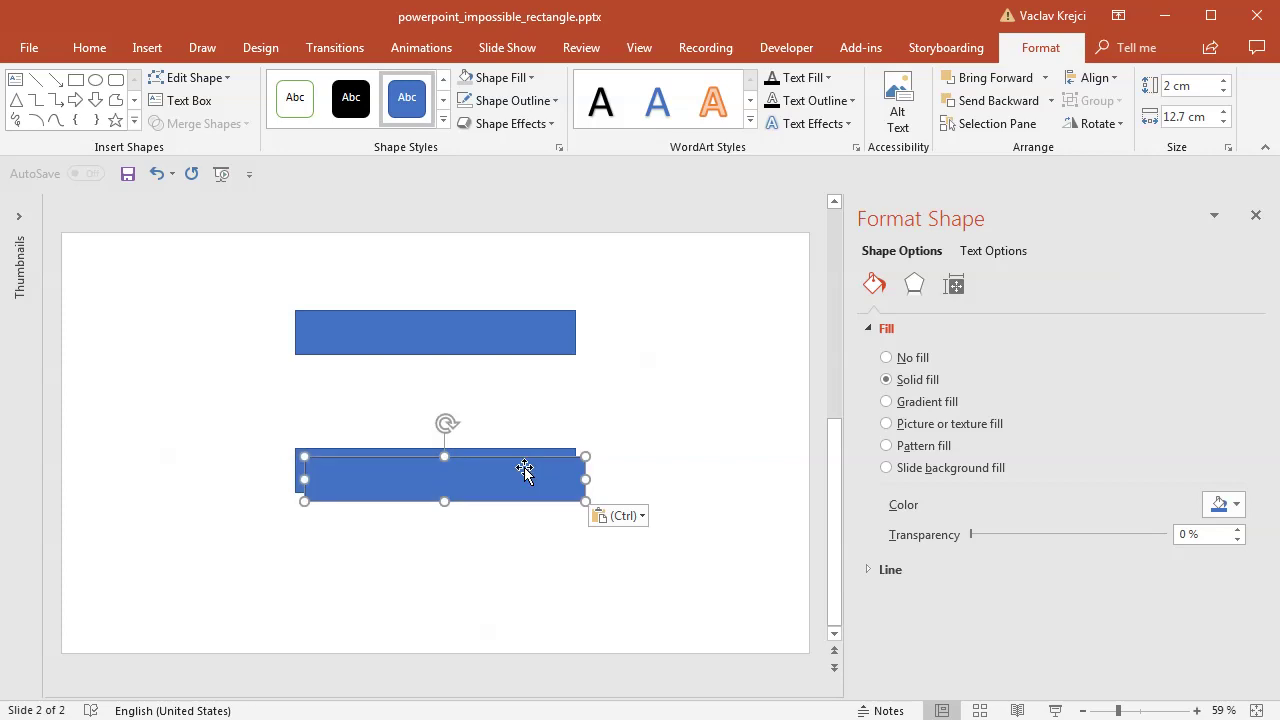
drag(448, 423, 369, 462)
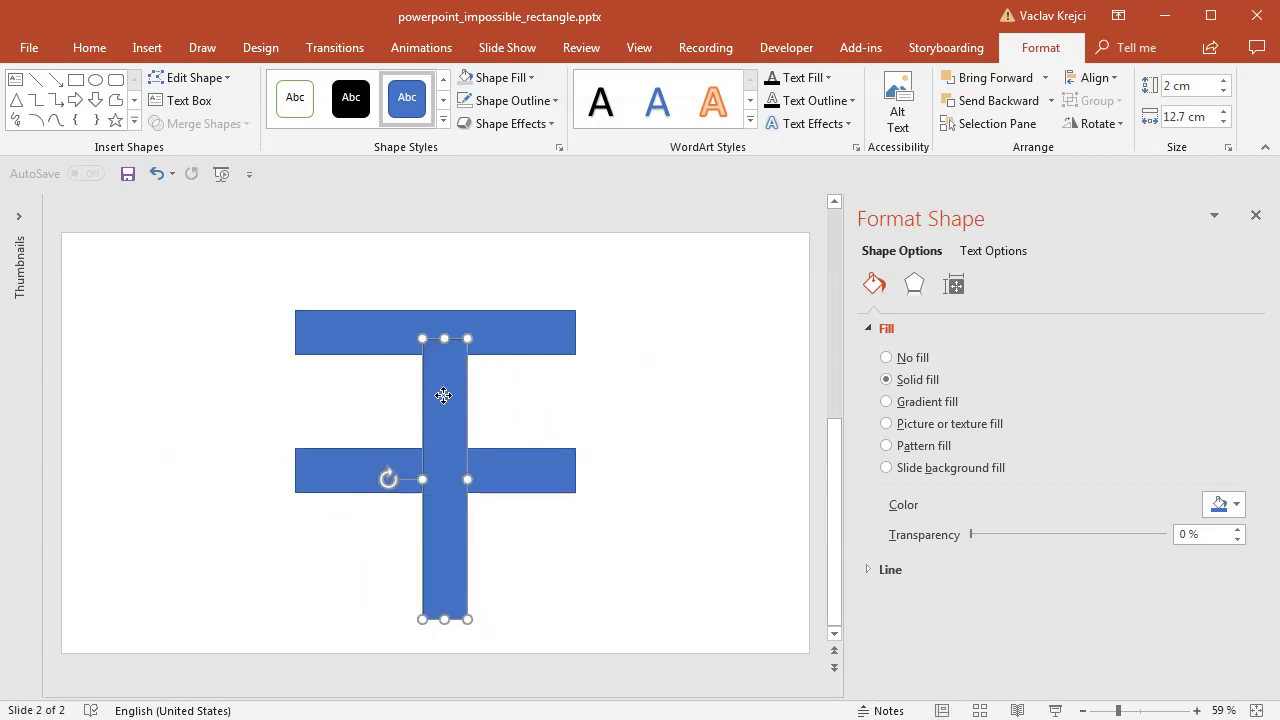
drag(443, 395, 314, 380)
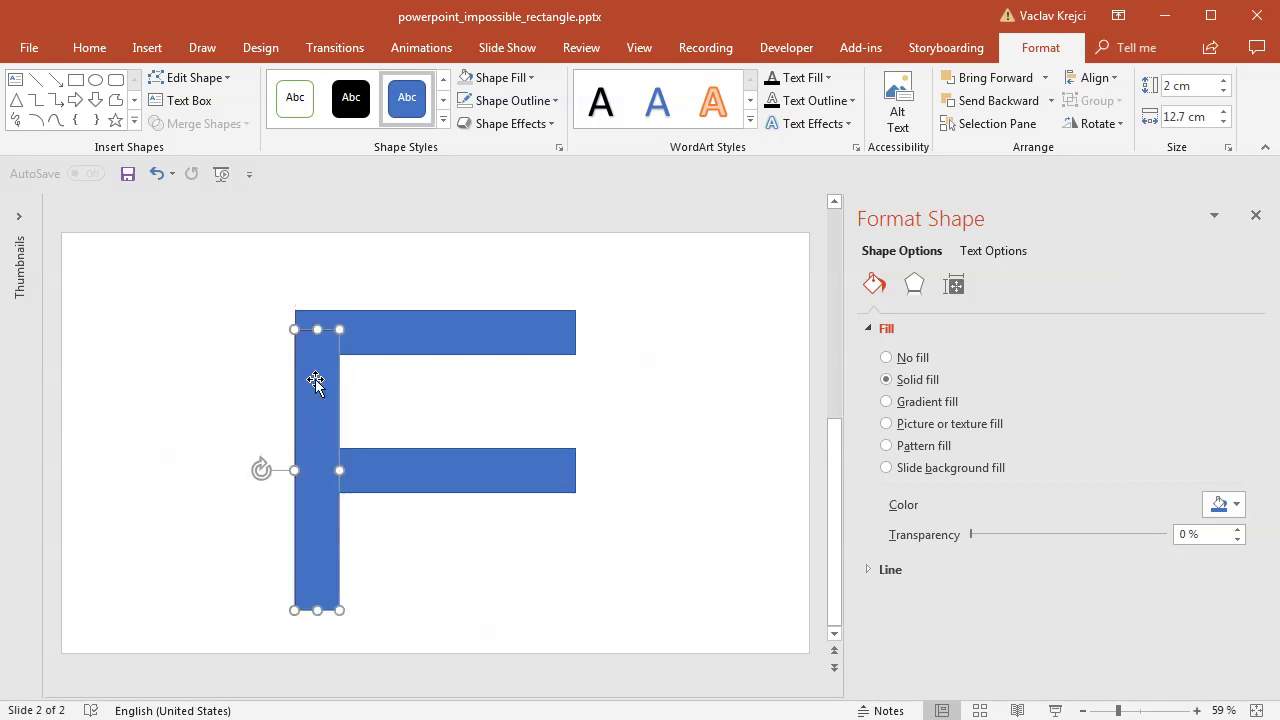
drag(321, 606, 331, 478)
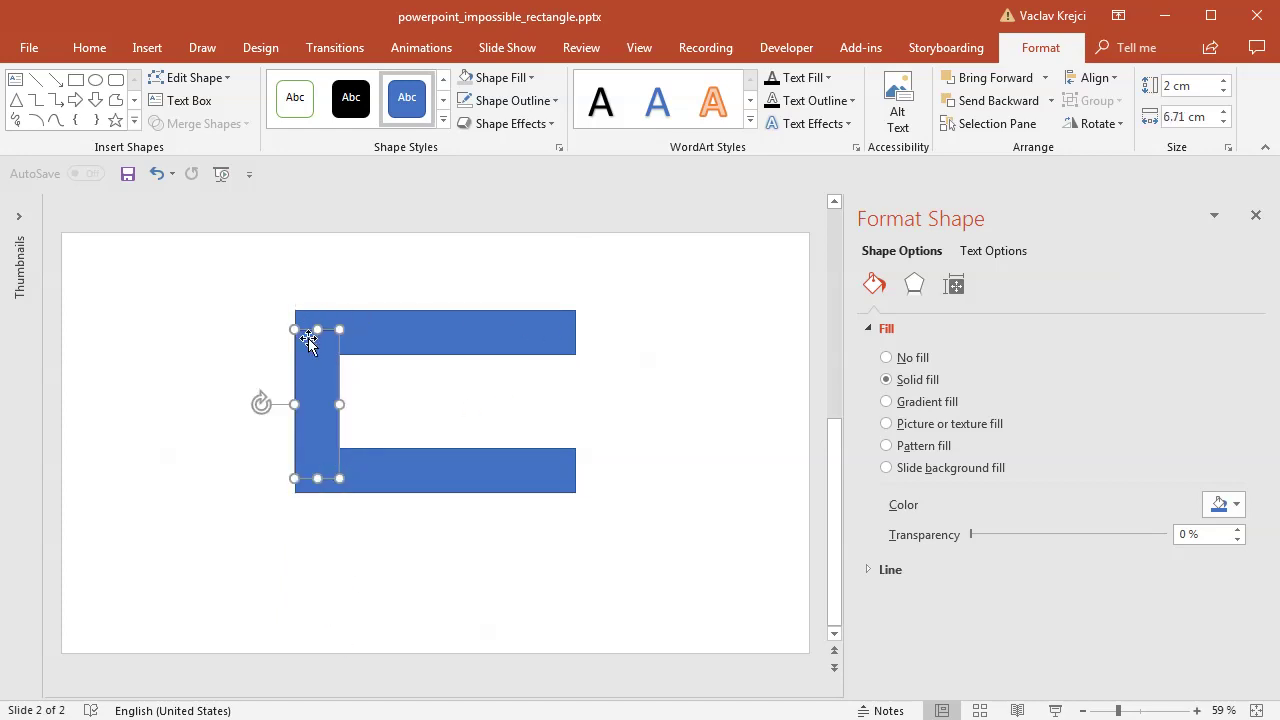
click(420, 331)
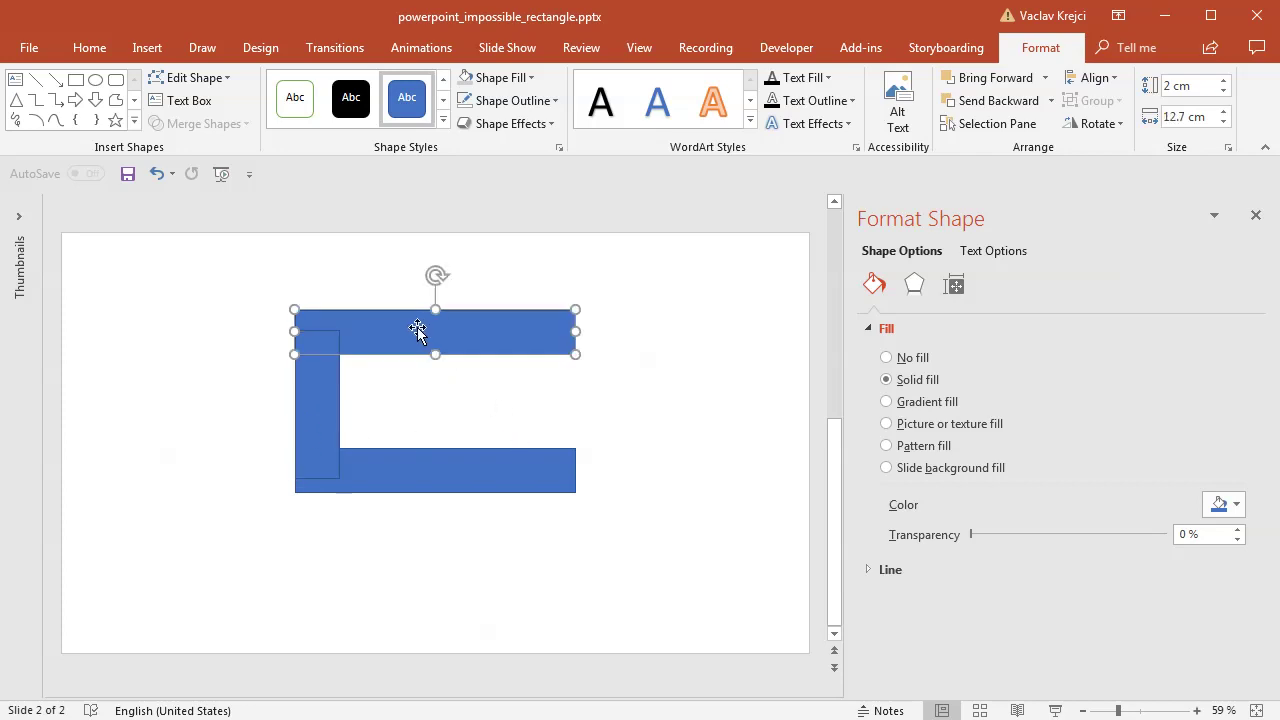
- Remove the three bars' outlines, union them into one 8.26 × 12.7 cm U, and nudge it down-left
shift+click(309, 371)
shift+click(409, 466)
click(486, 106)
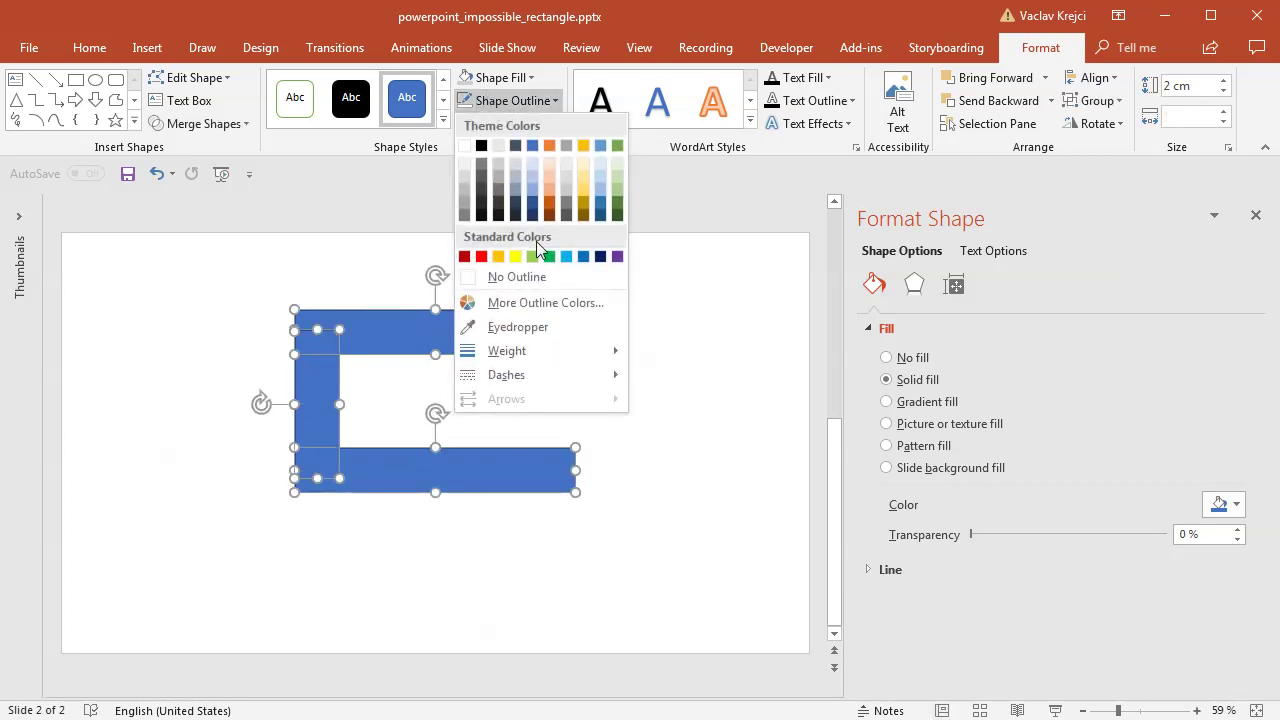
click(524, 277)
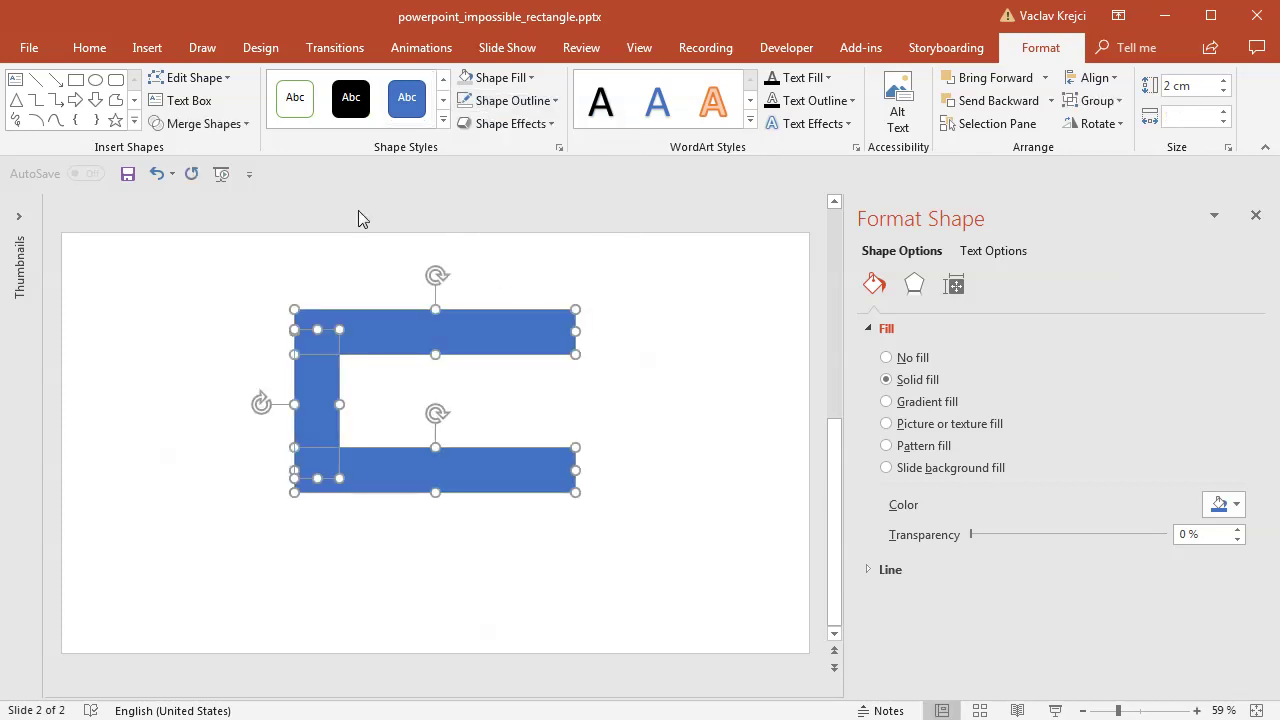
click(221, 130)
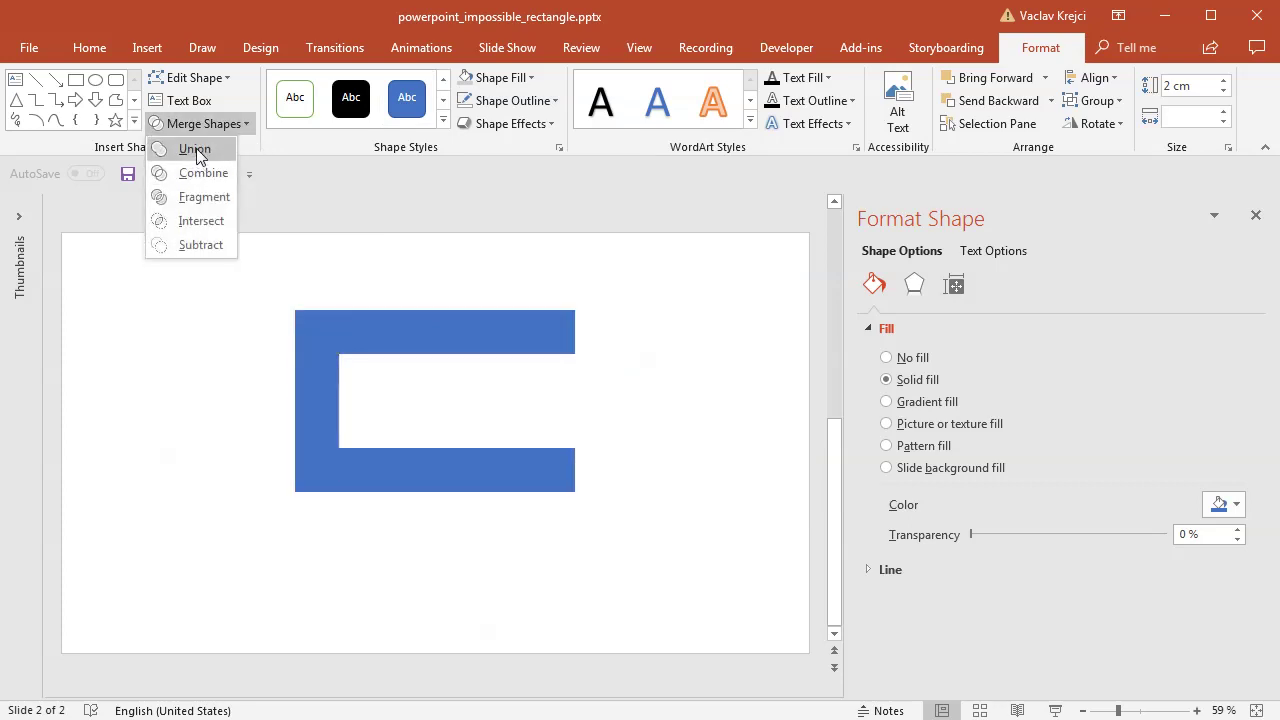
click(188, 151)
drag(474, 360, 448, 383)
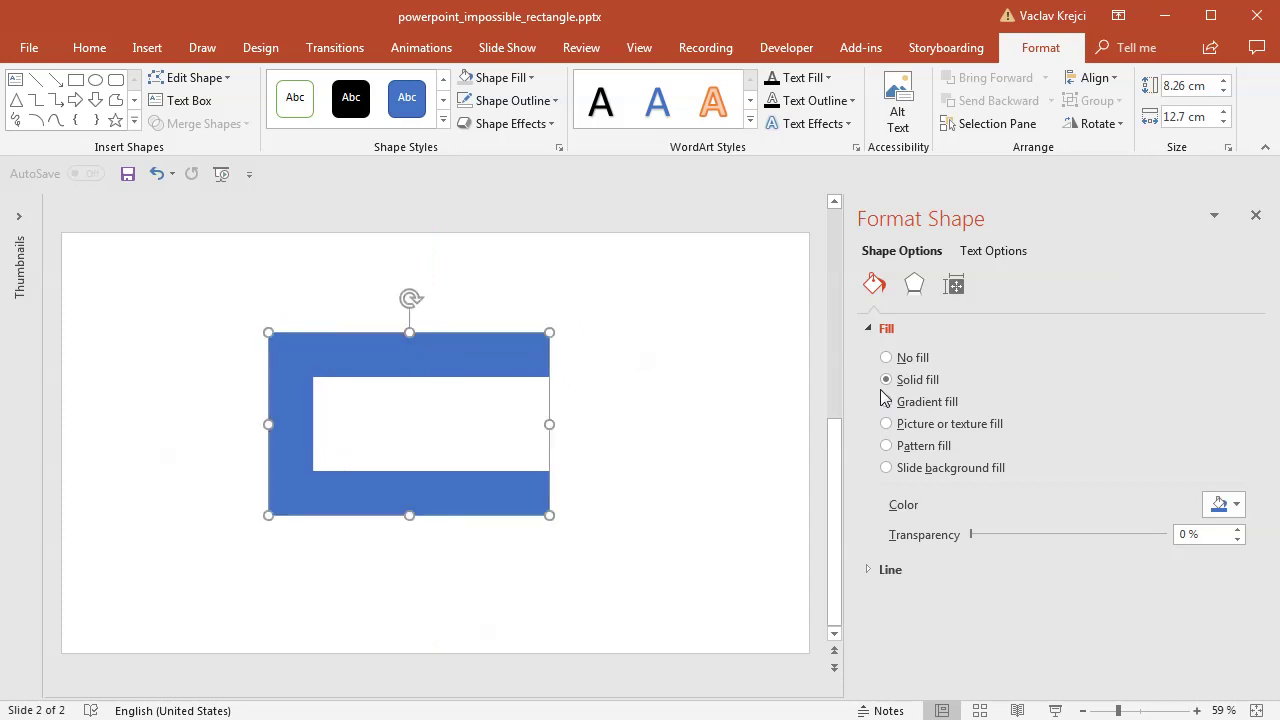
- Apply the Isometric: Top Up 3-D rotation (X 314.7°, Y 324.6°, Z 60.2°) to the U shape
click(914, 287)
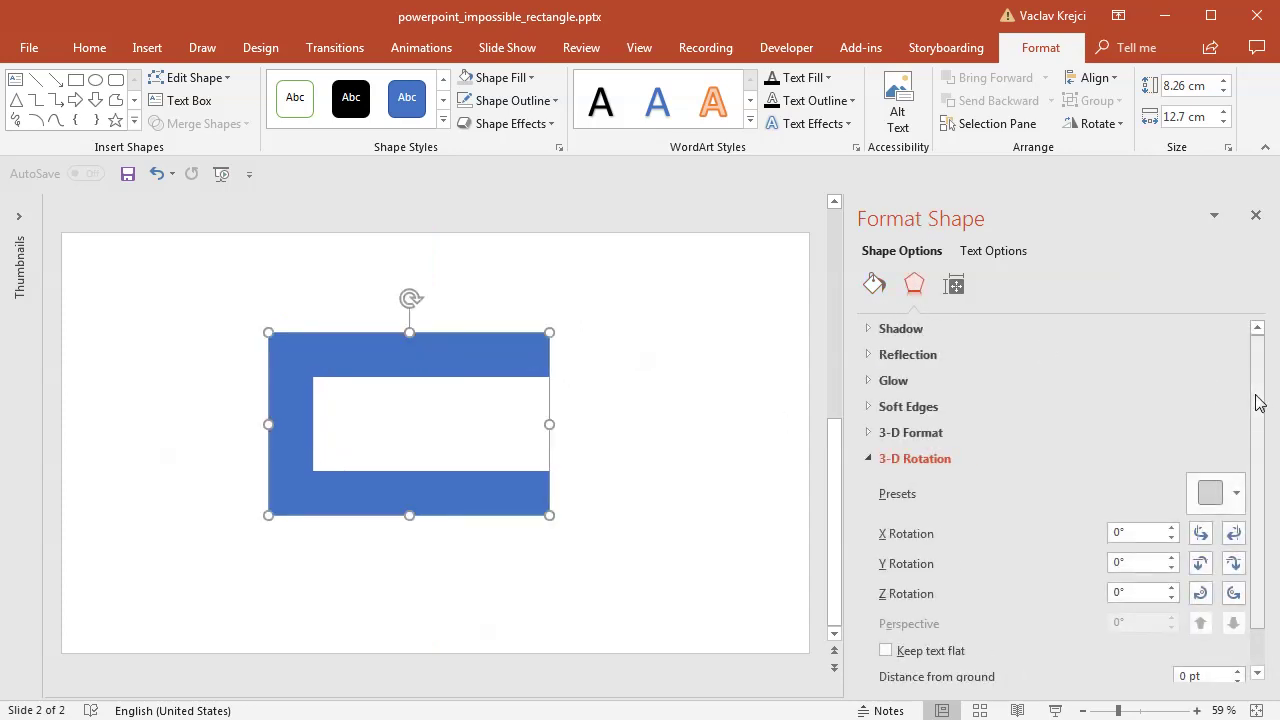
drag(1257, 400, 1257, 434)
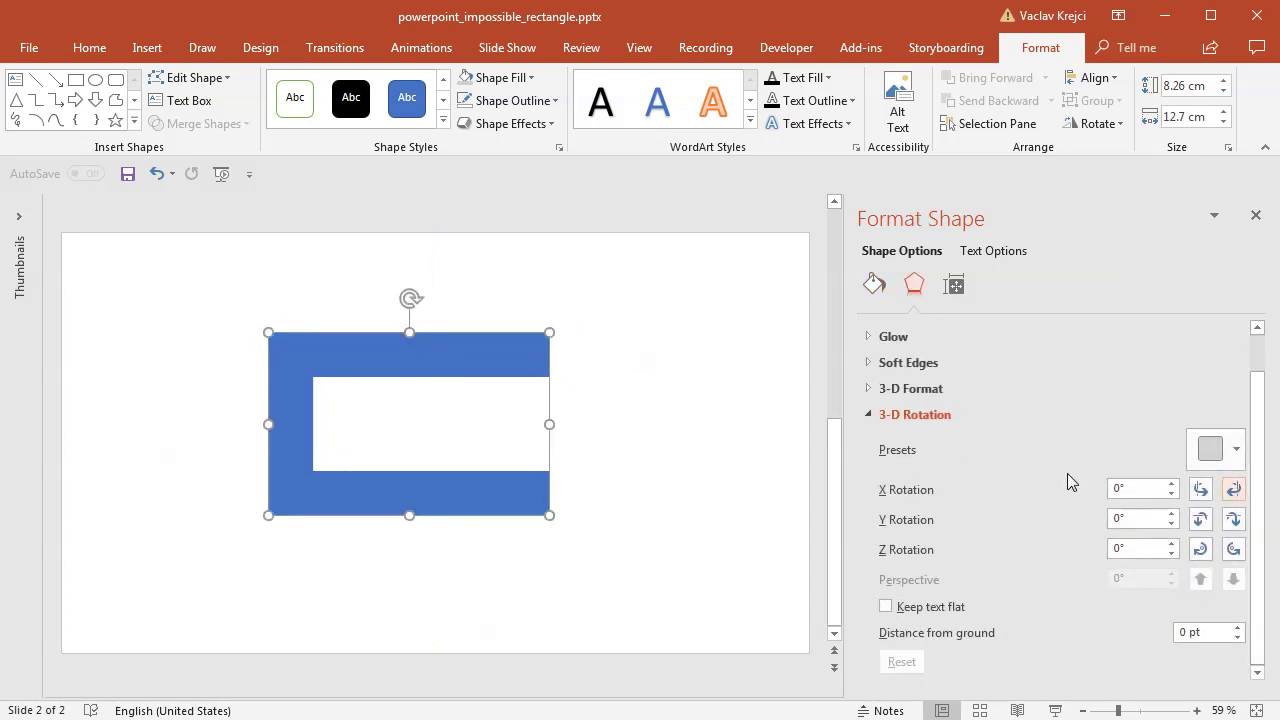
click(1207, 460)
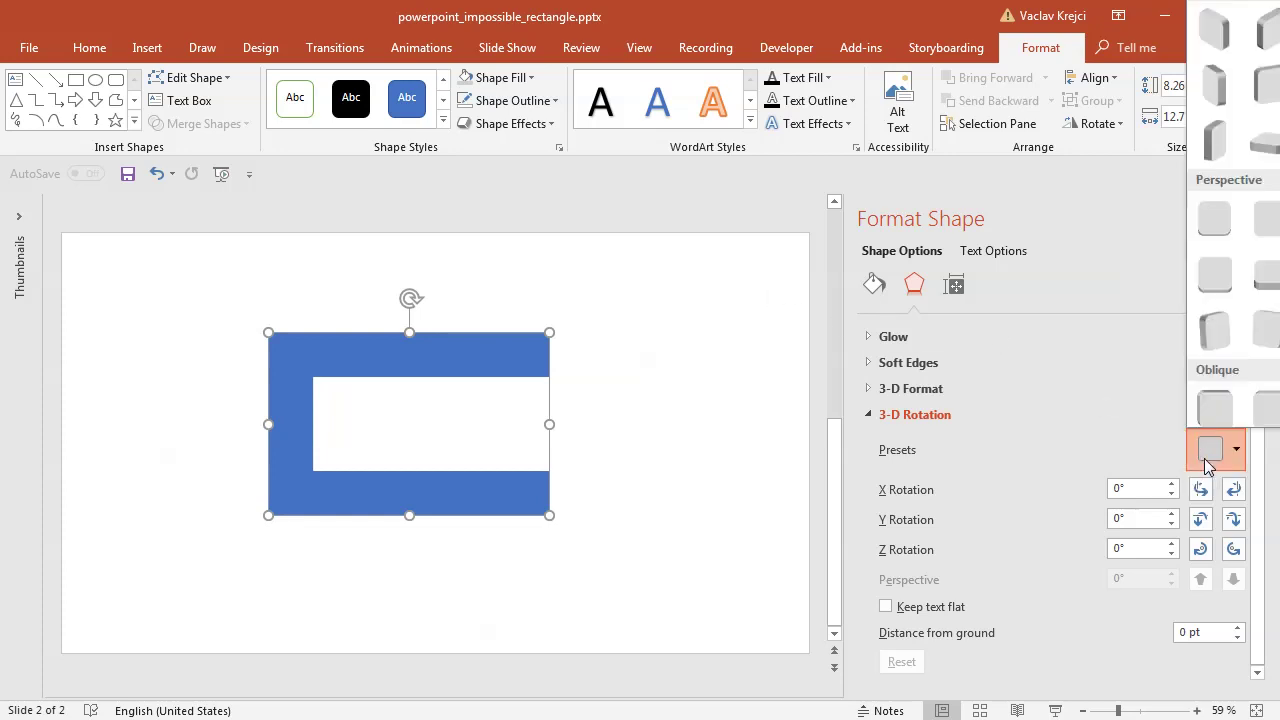
click(910, 20)
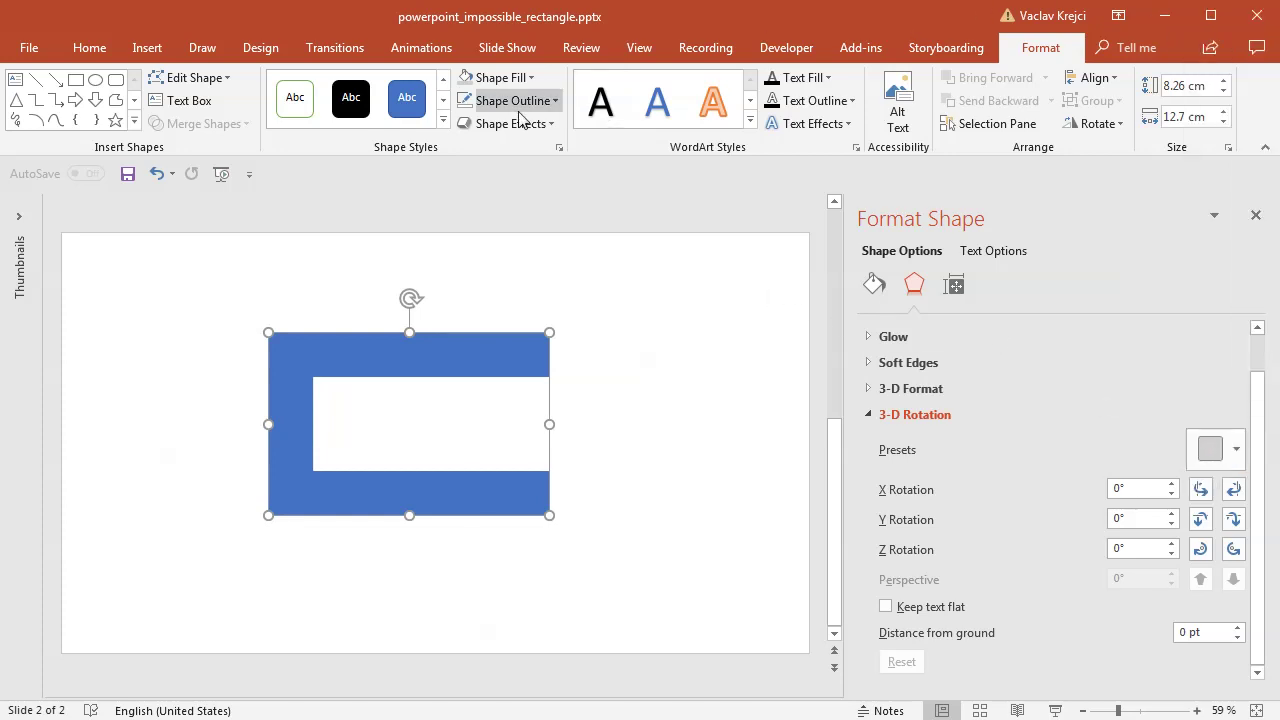
click(510, 123)
mouse_move(545, 438)
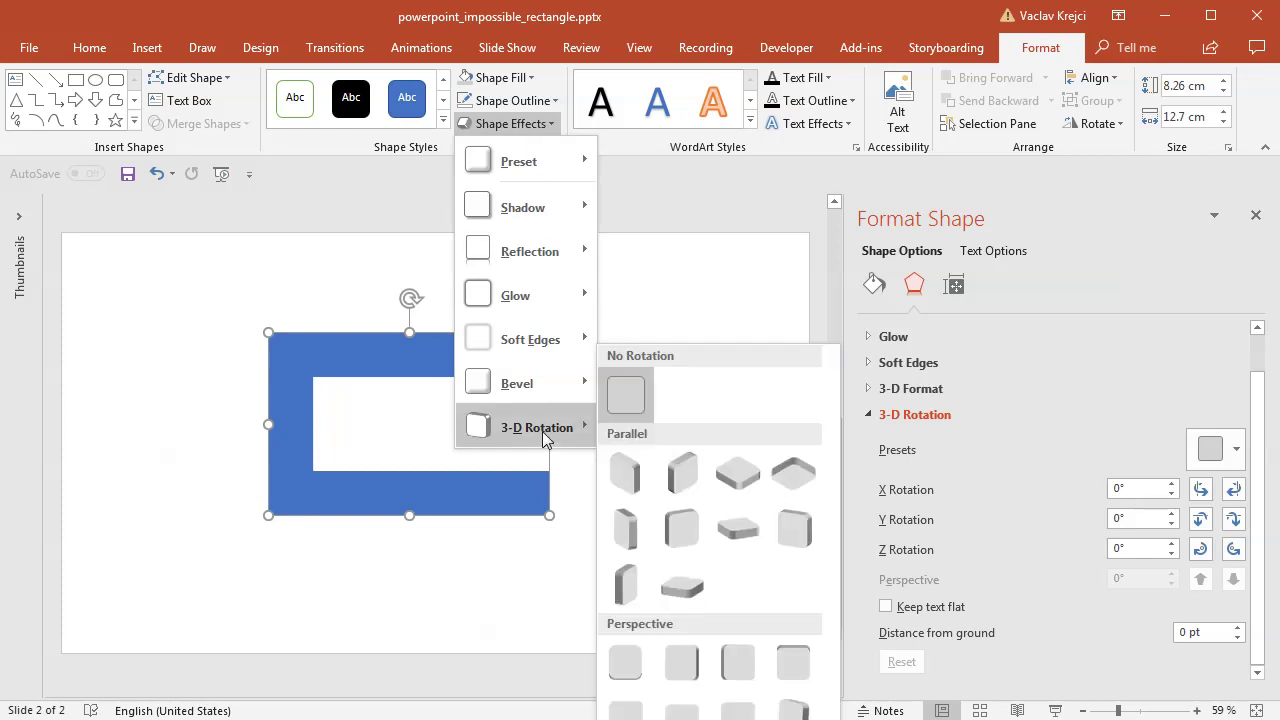
click(741, 481)
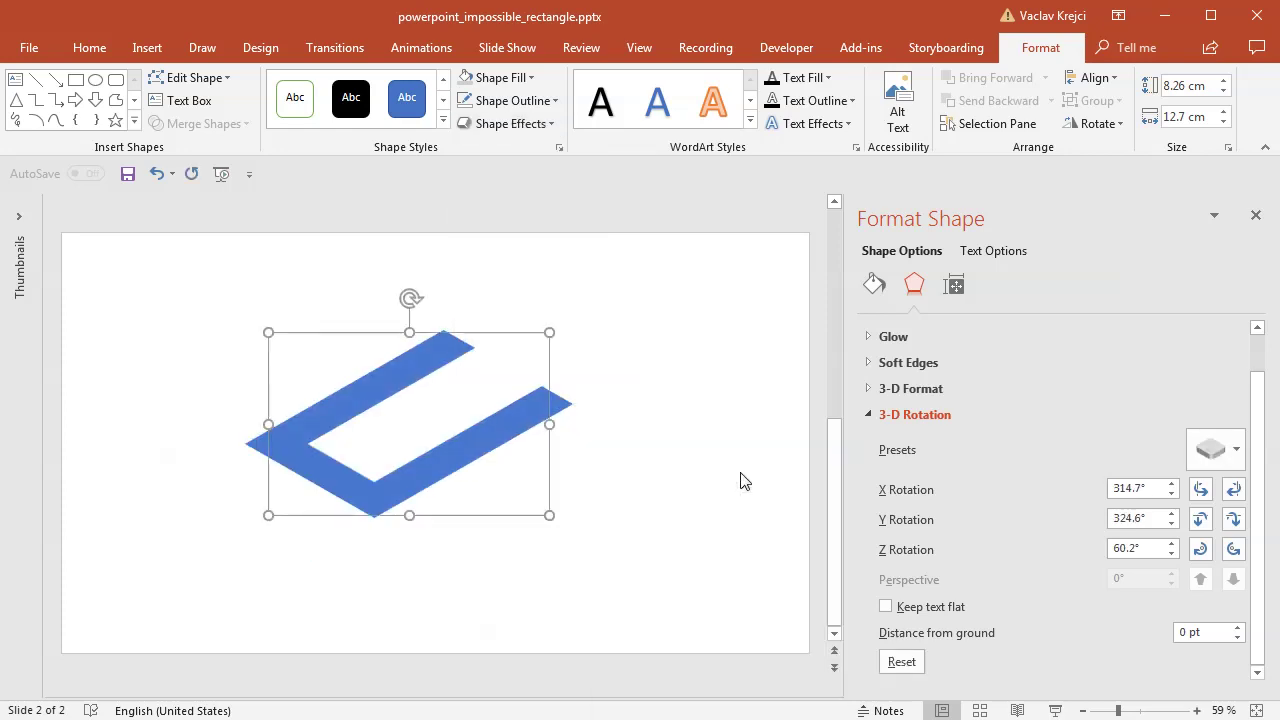
click(928, 390)
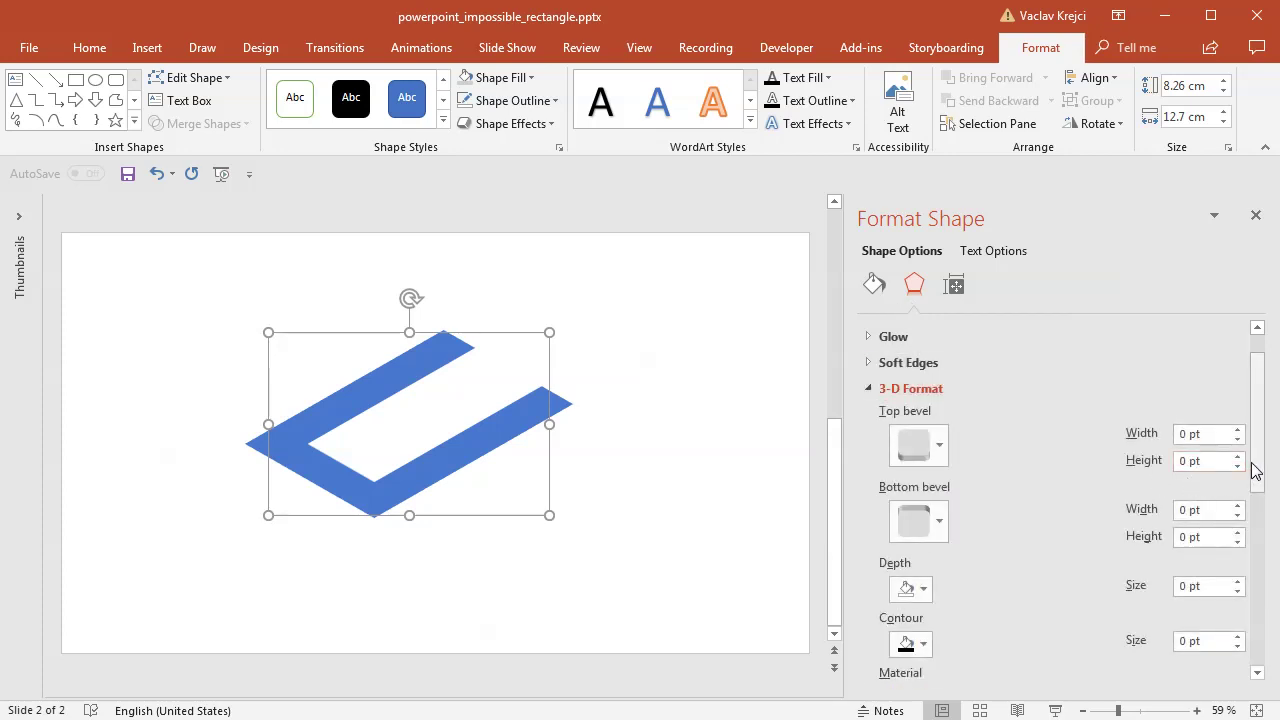
- Set the U shape's 3-D depth to 56.7 pt (2 cm)
drag(1256, 466, 1256, 508)
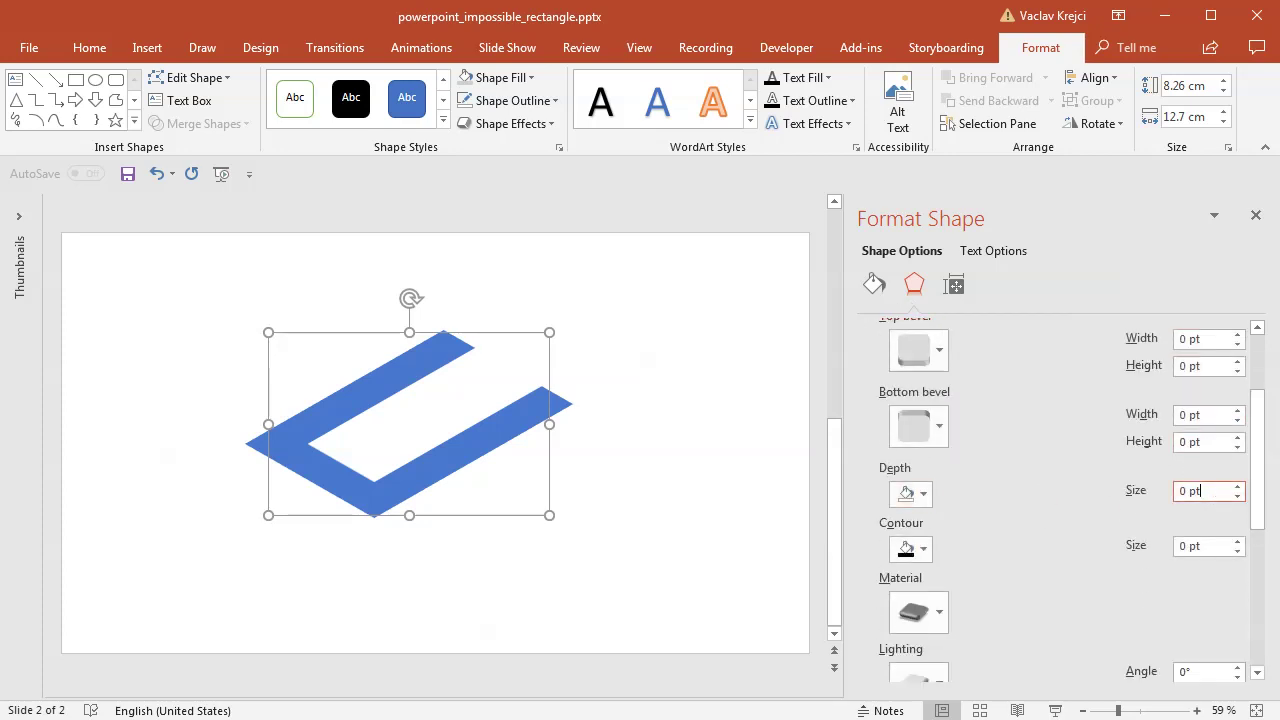
click(1237, 486)
drag(1237, 486, 1237, 486)
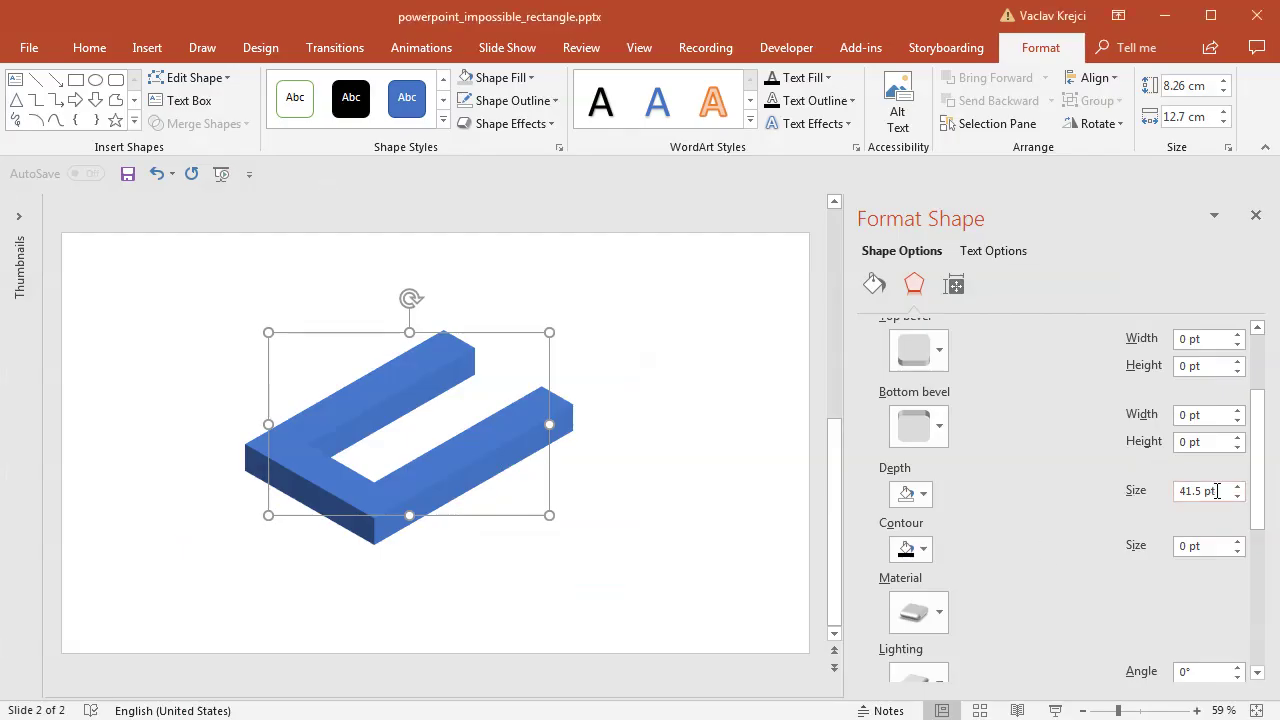
triple_click(1217, 491)
text(56.6929)
key(Return)
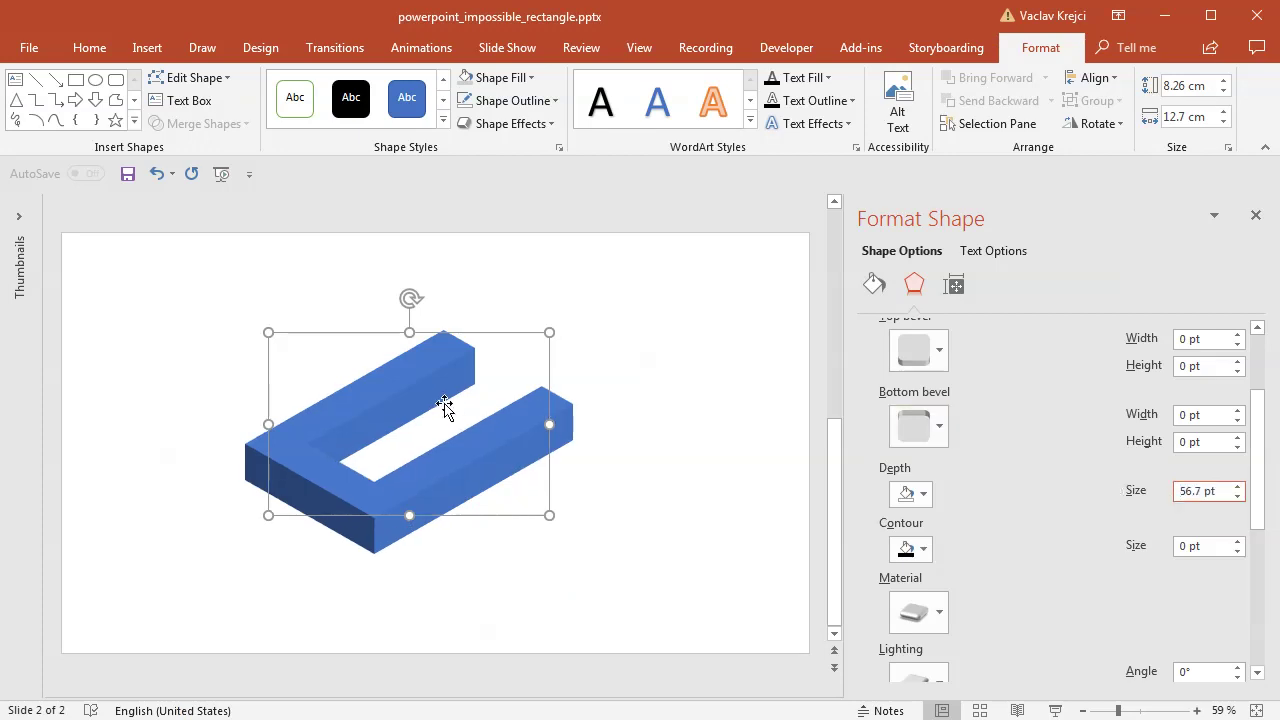
click(874, 284)
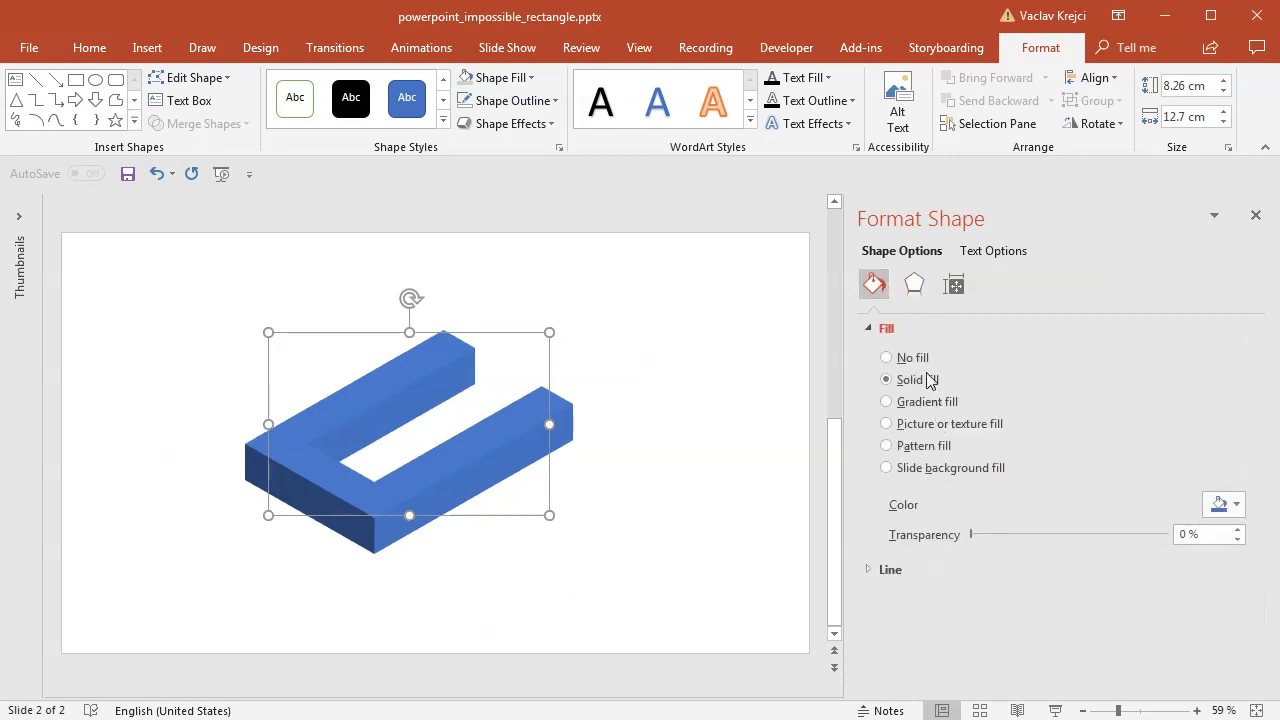
- Give the extruded U shape a light grey fill
click(1214, 508)
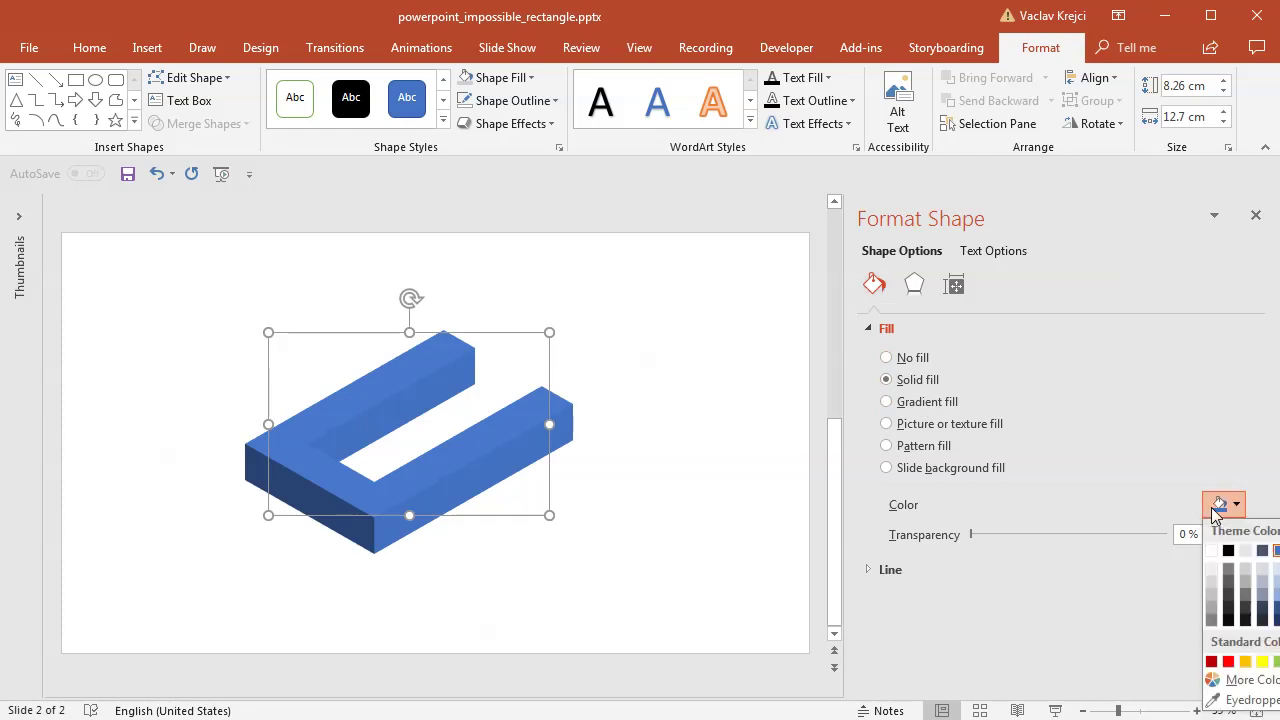
click(1245, 581)
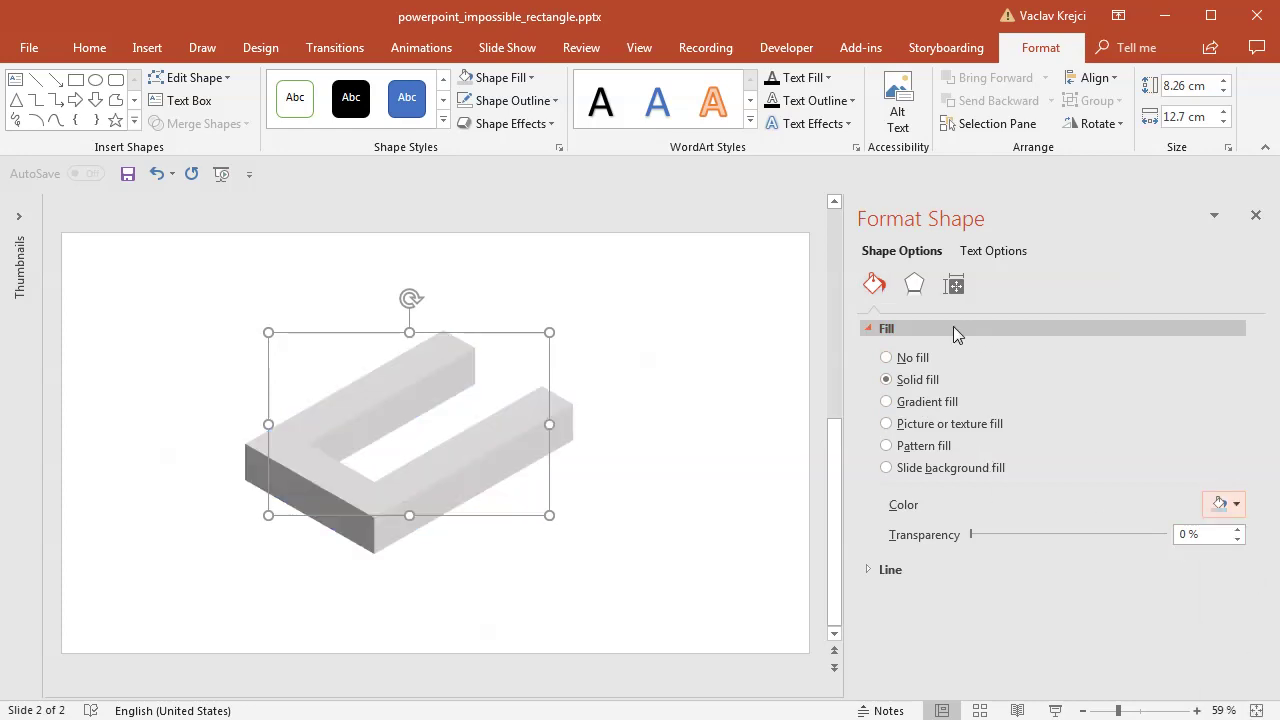
click(914, 284)
drag(1260, 424, 1263, 537)
- Set the 3-D lighting angle to 140° and shift the U shape left on the slide
click(1204, 584)
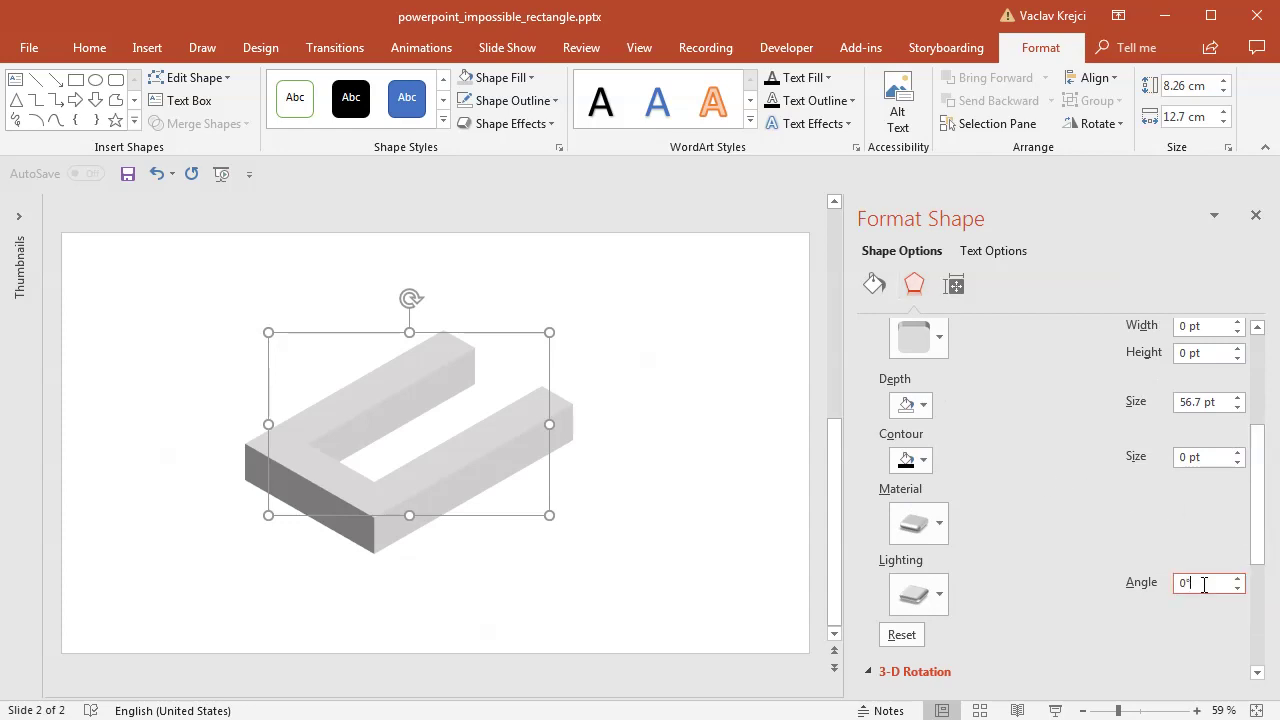
click(1236, 578)
click(1236, 578)
click(1236, 578)
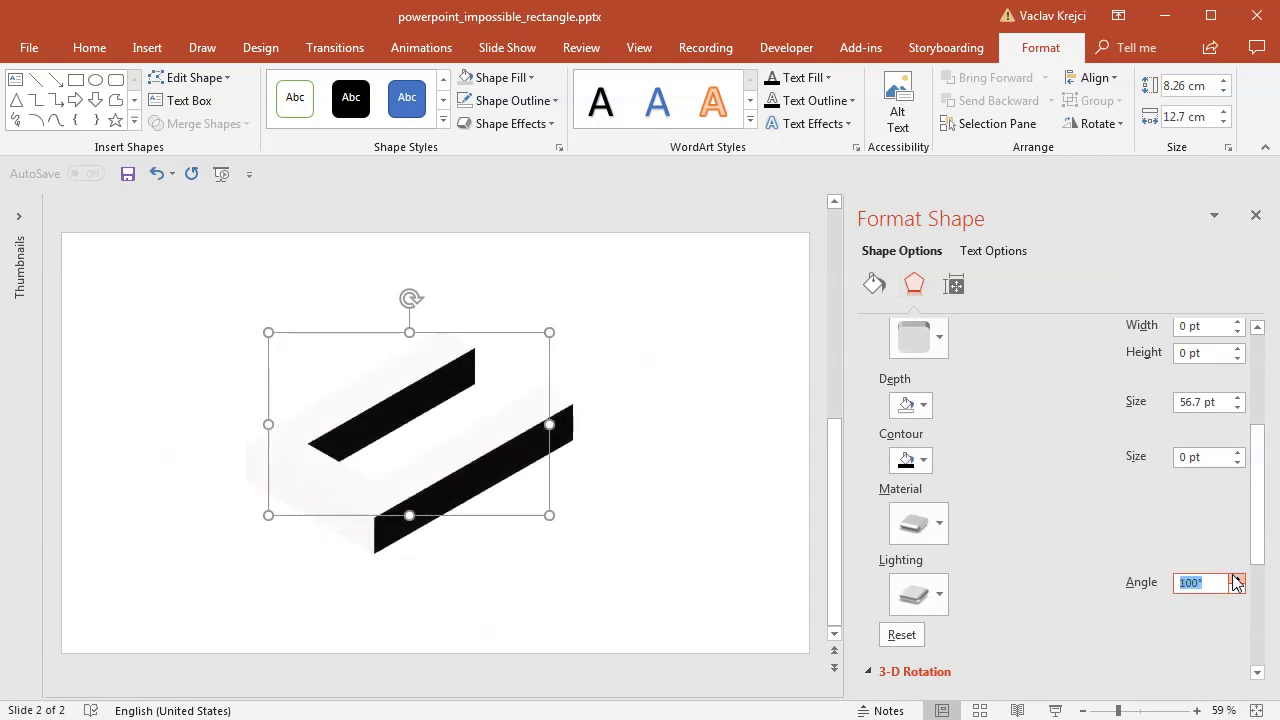
click(1236, 578)
click(1236, 578)
click(1236, 578)
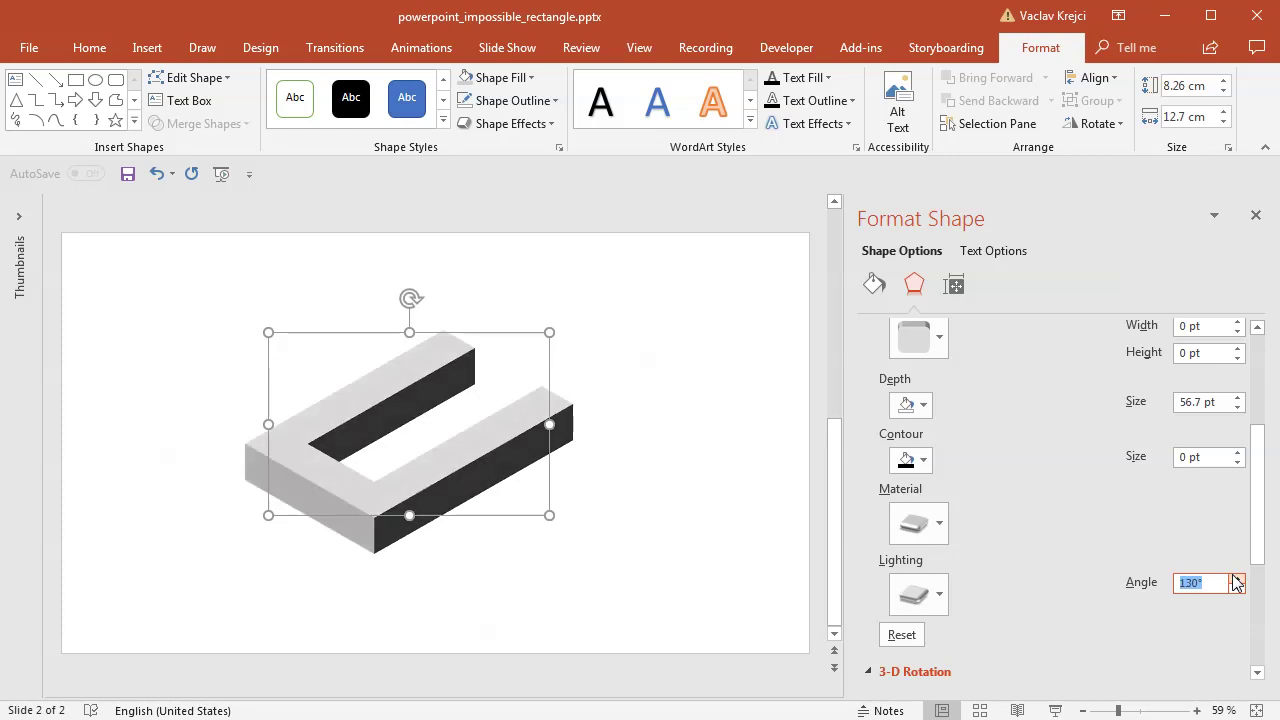
click(1236, 578)
click(1236, 578)
click(1237, 587)
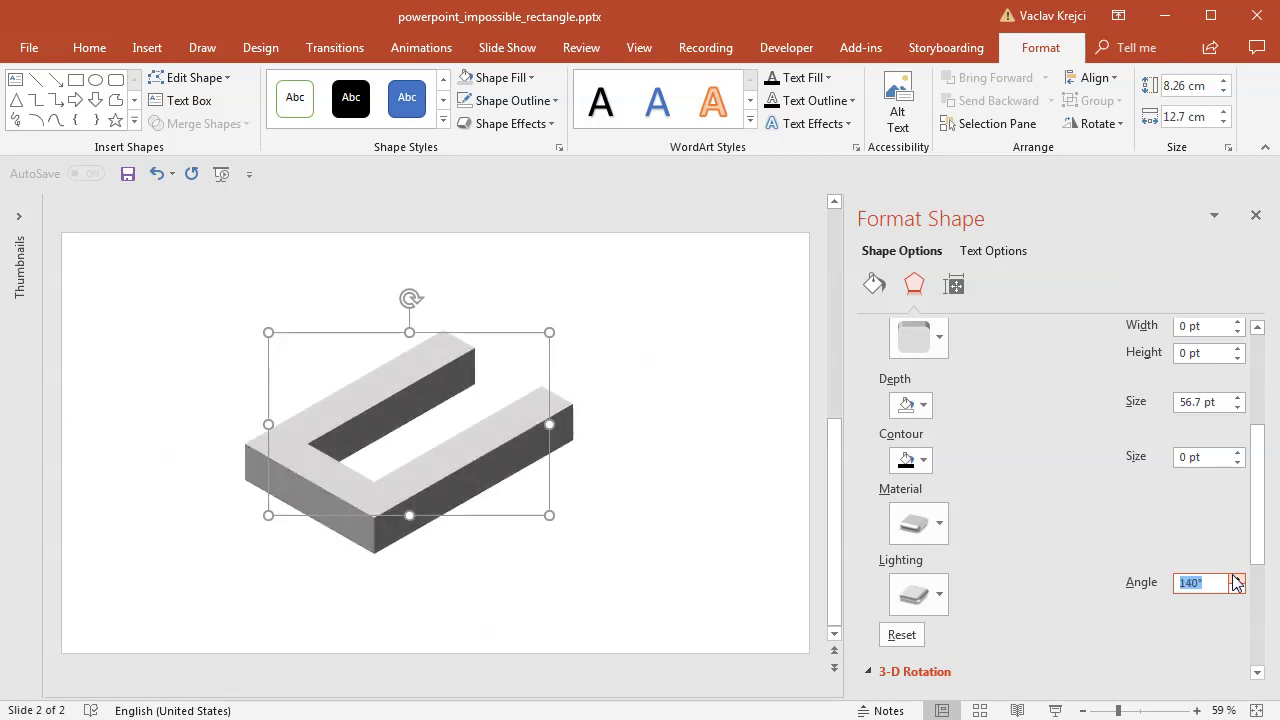
click(1237, 587)
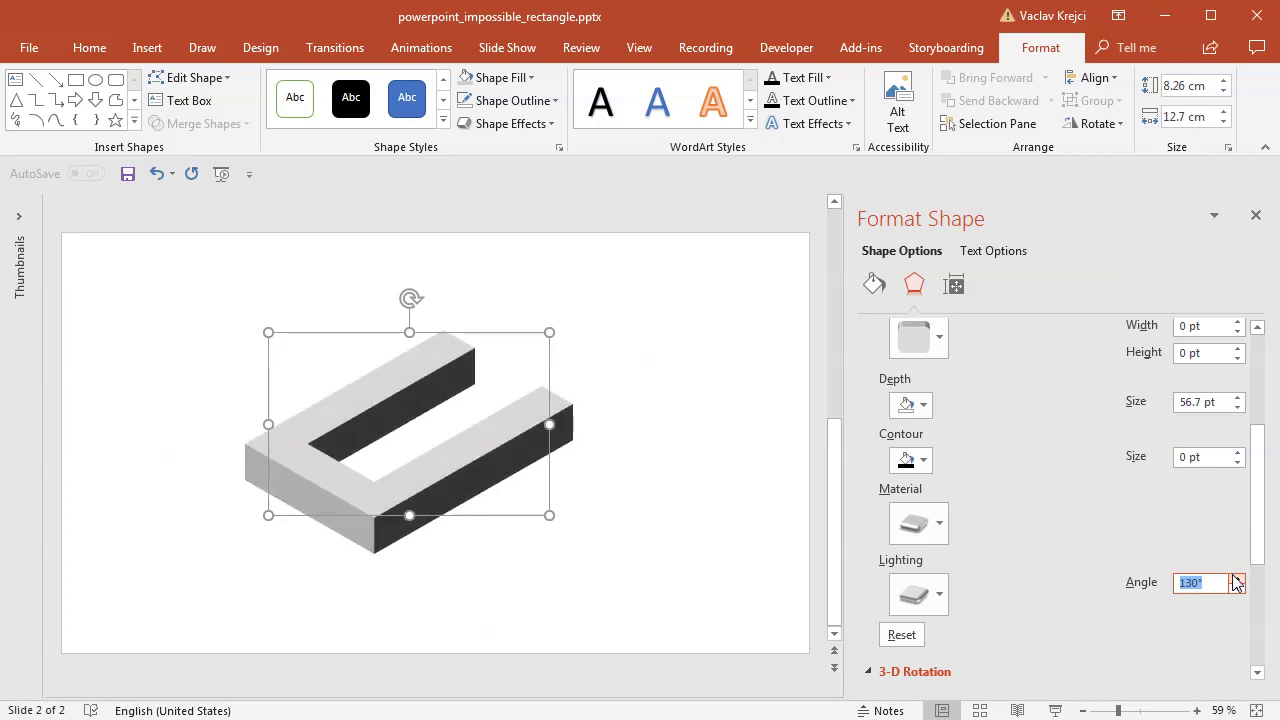
click(1236, 578)
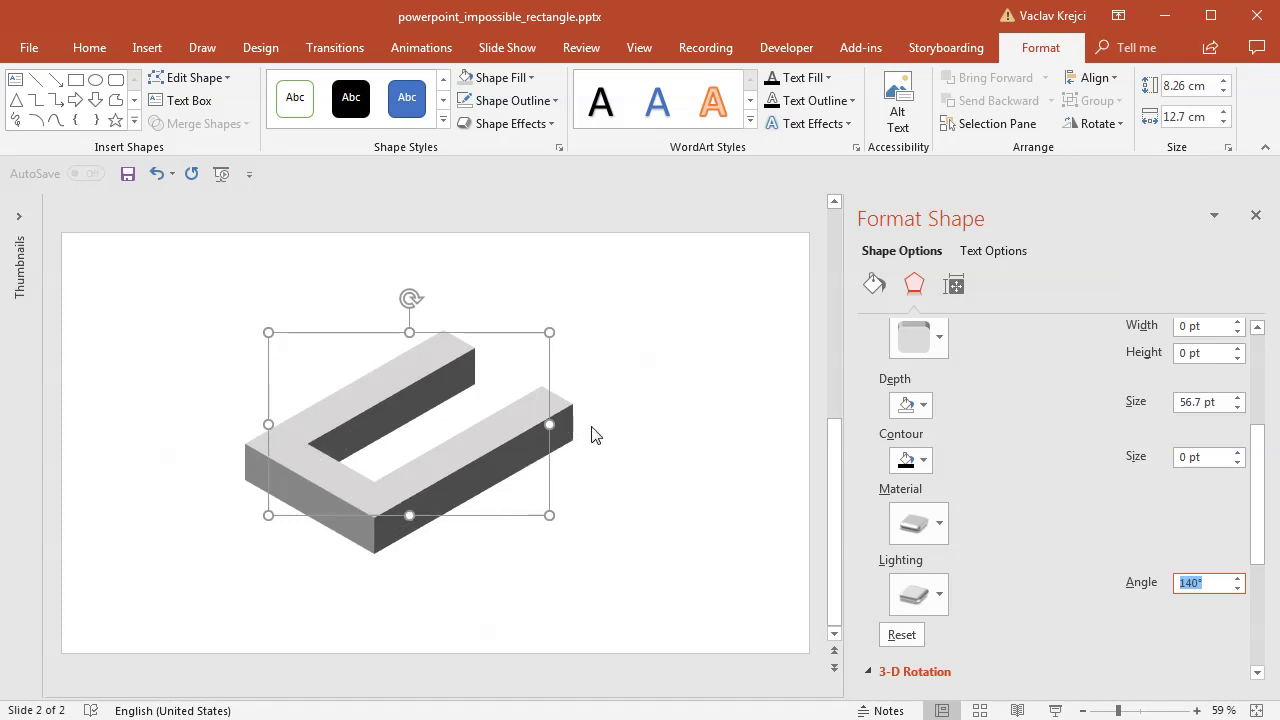
drag(497, 447, 436, 466)
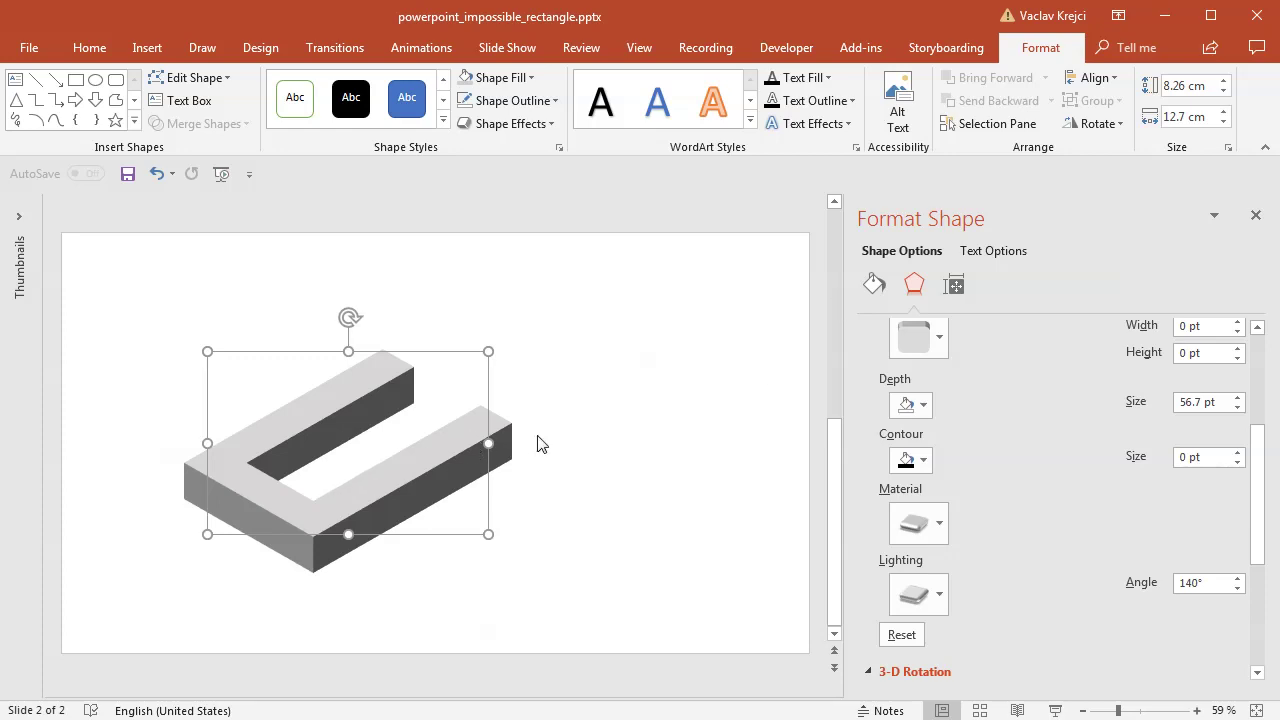
click(876, 286)
- Switch the U to a three-stop gradient fill and make the right end stop darker grey
click(916, 401)
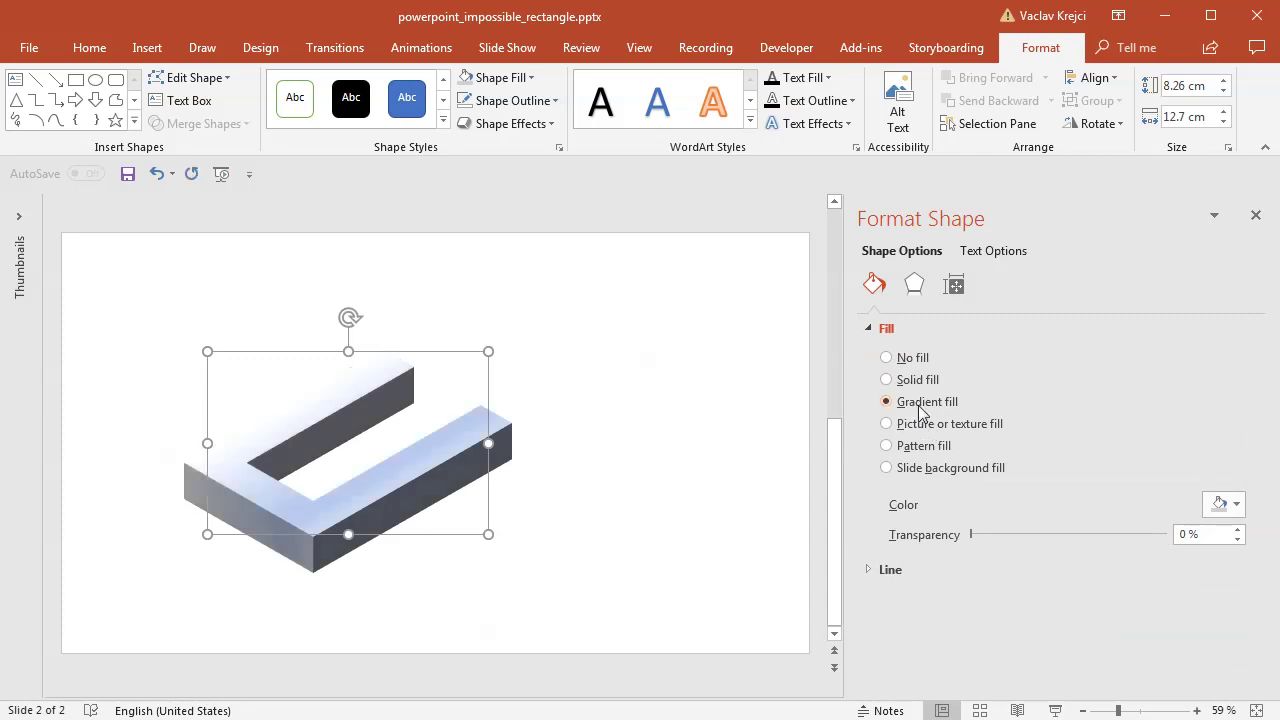
scroll(1248, 500, down, 3)
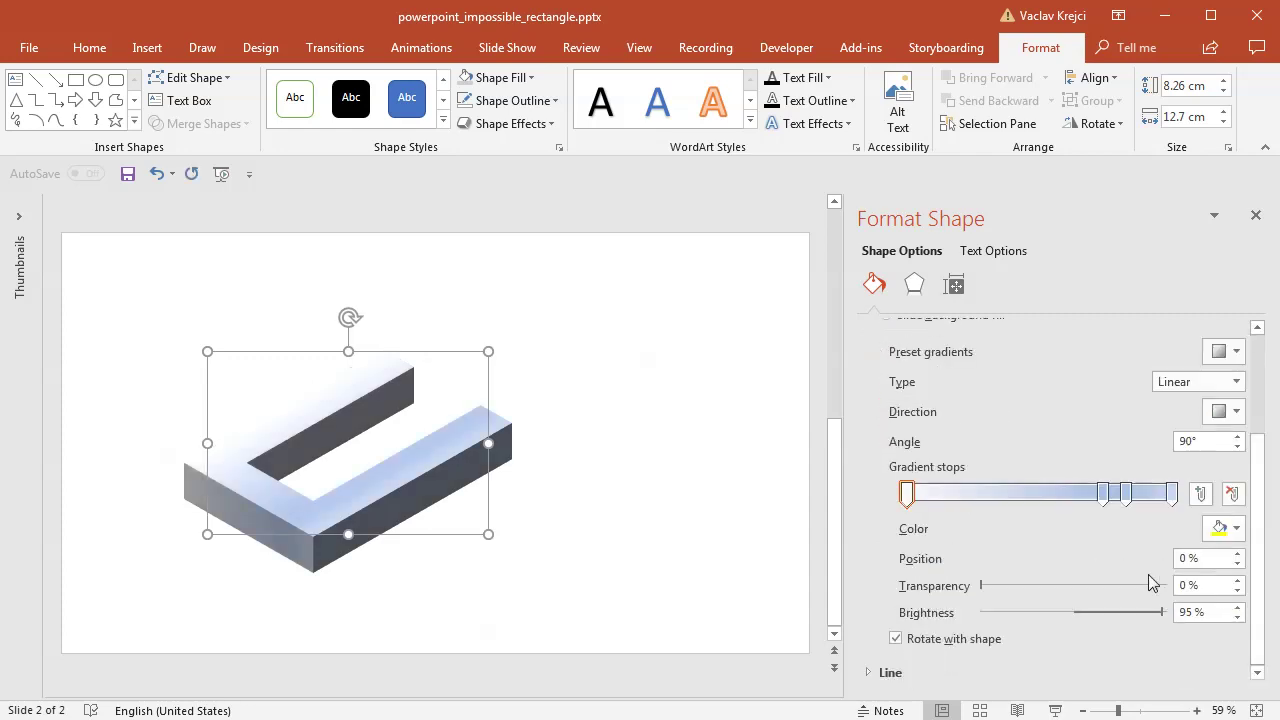
drag(1104, 494, 1128, 560)
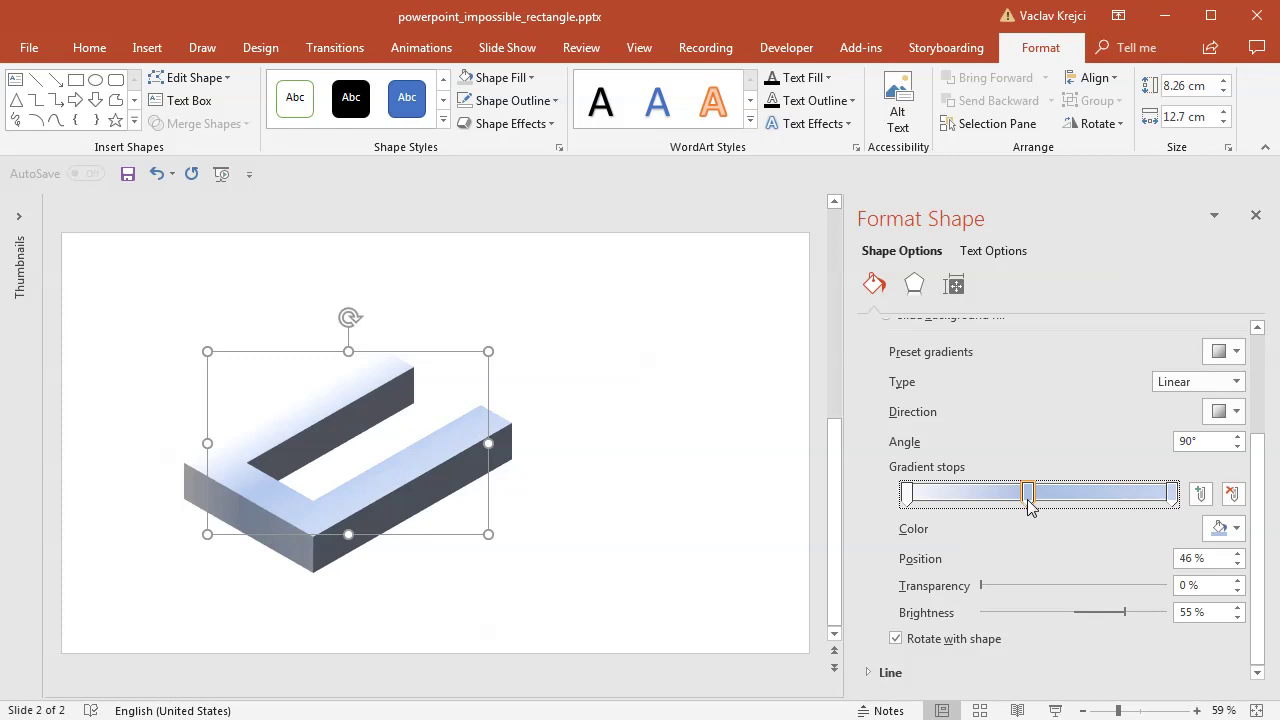
drag(1030, 494, 1044, 496)
click(1173, 500)
click(1221, 530)
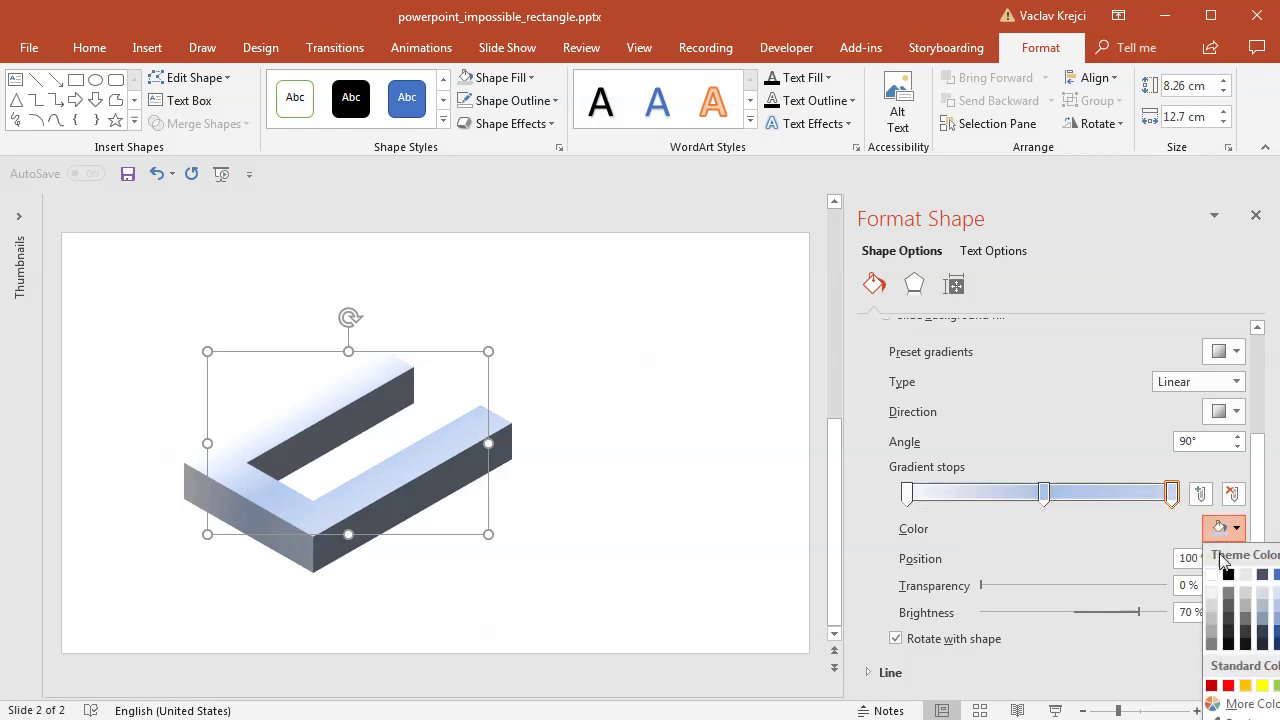
click(1246, 596)
- Make the middle stop light grey and the 0% stop darker grey at 100% transparency
click(1044, 494)
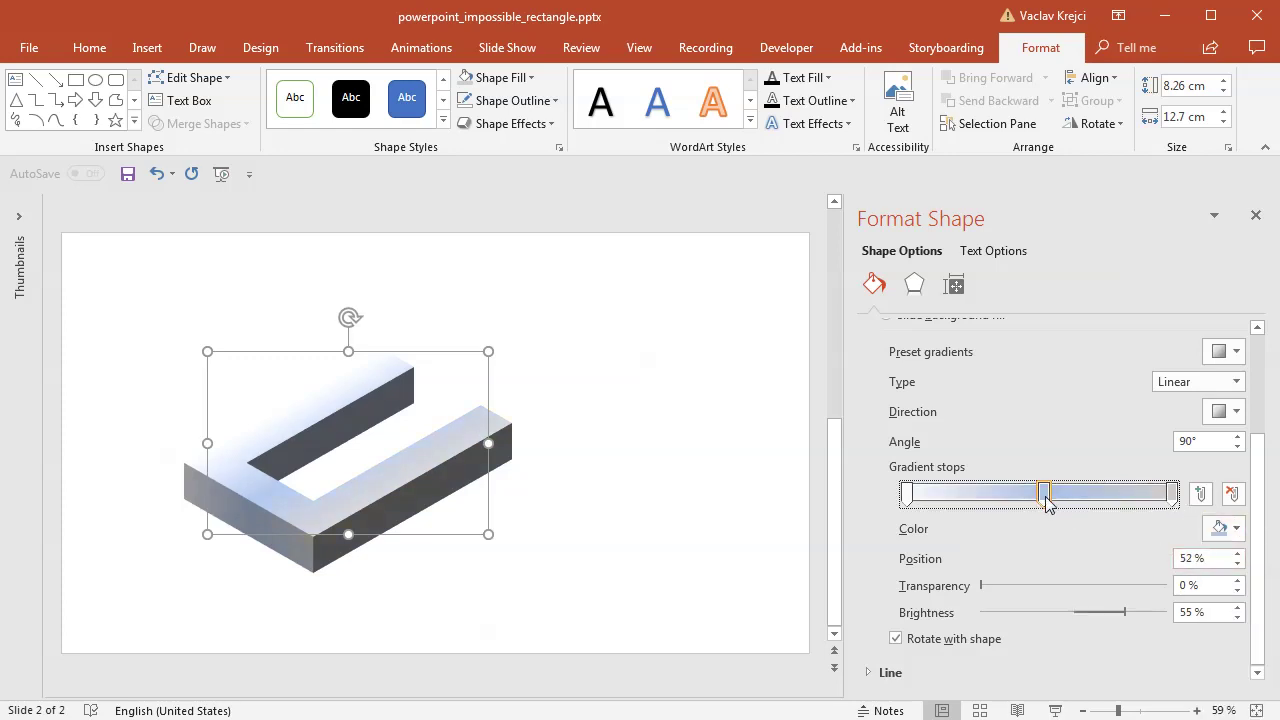
click(1231, 532)
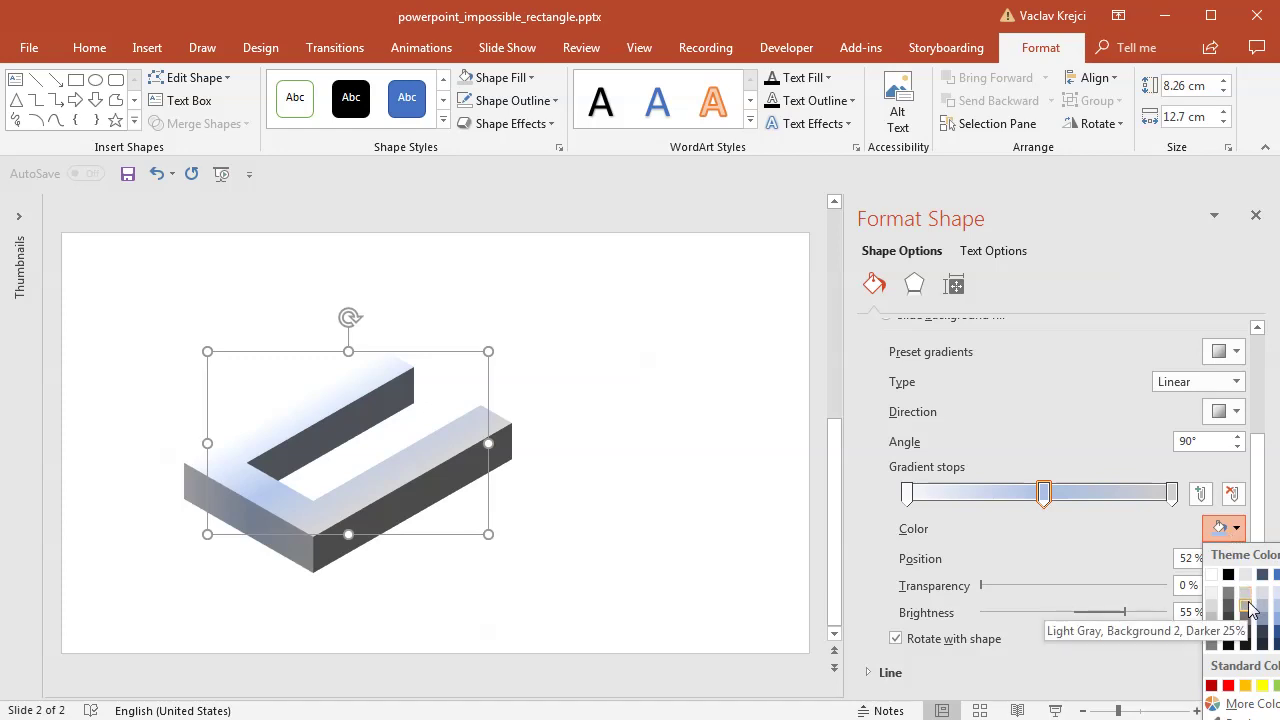
click(1248, 607)
click(907, 493)
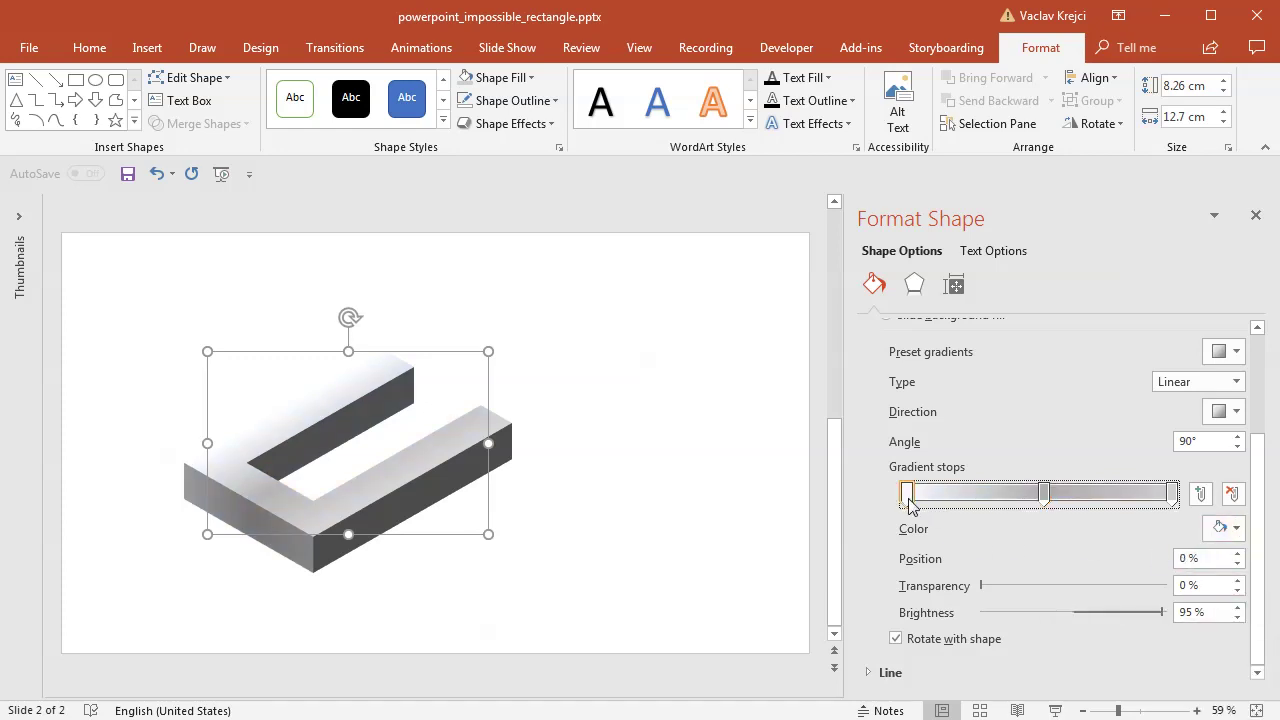
click(1215, 532)
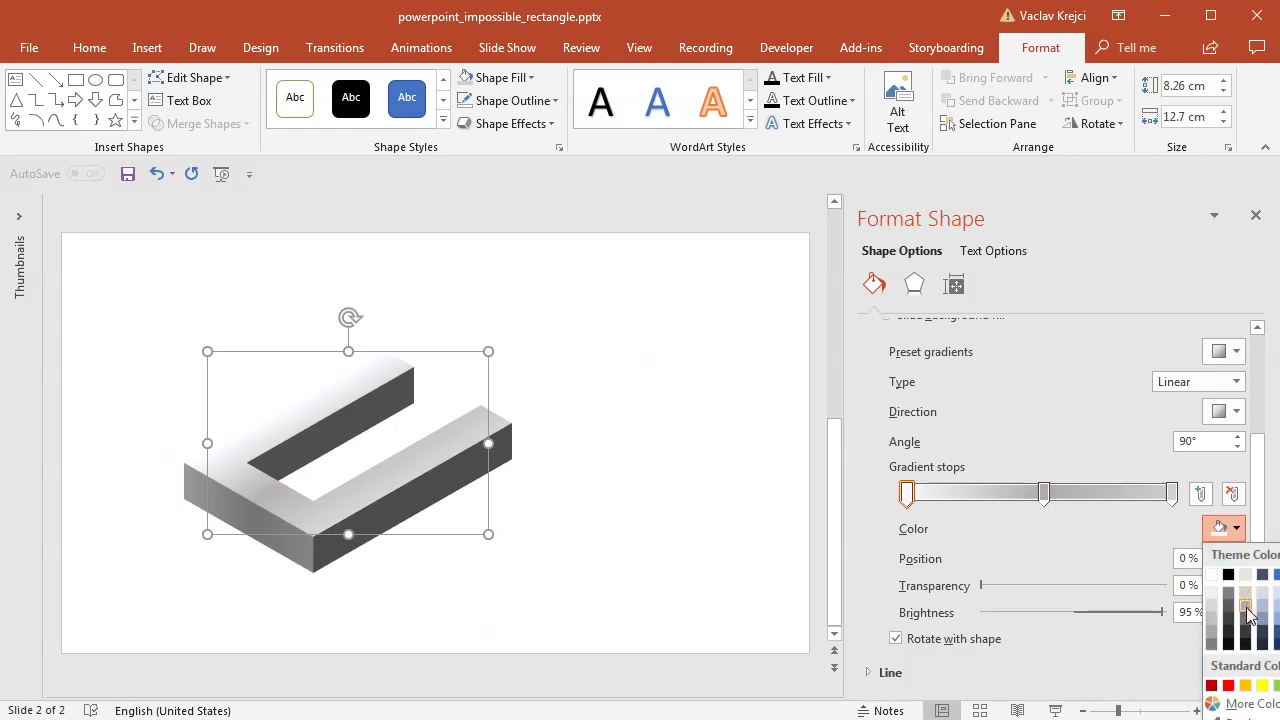
click(1248, 614)
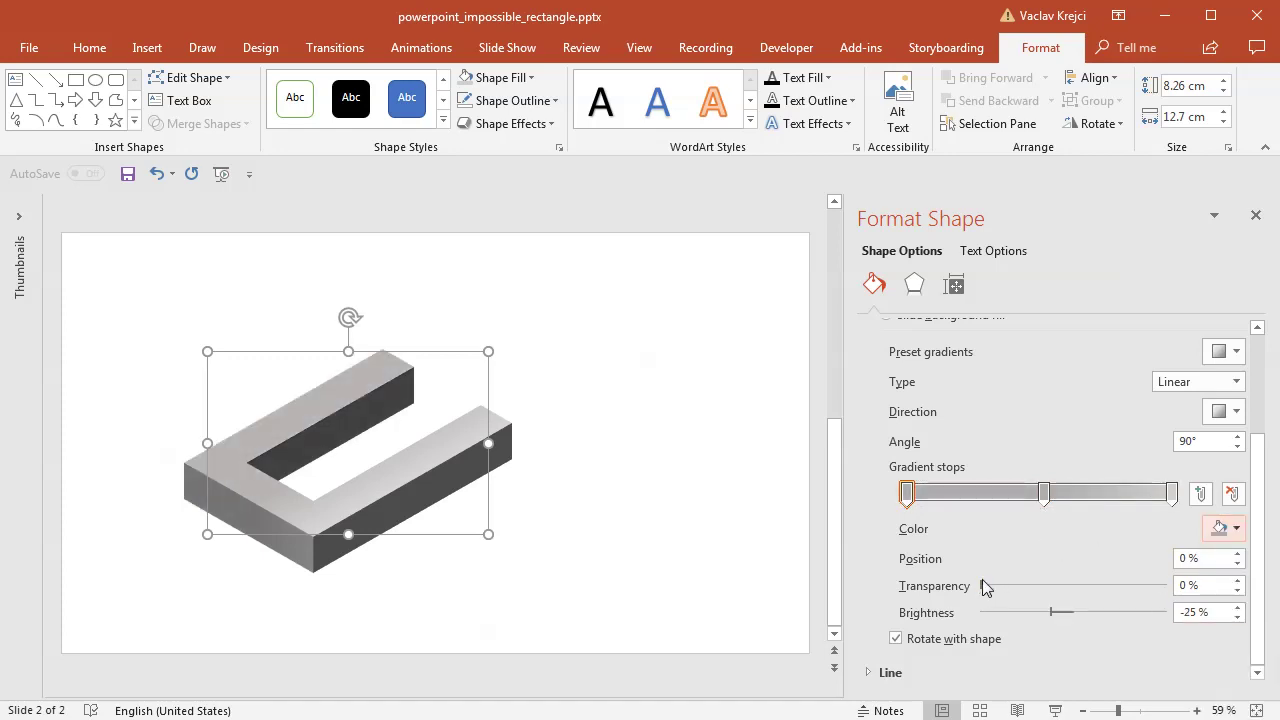
drag(982, 591, 1178, 588)
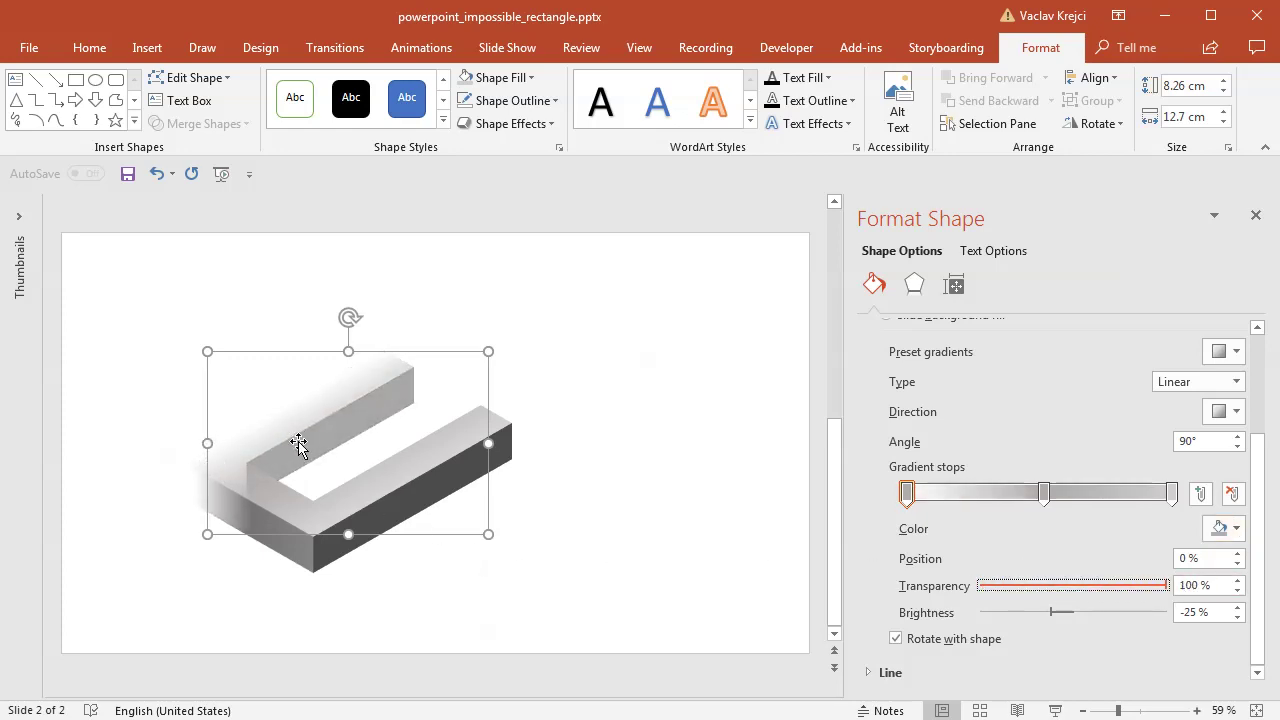
- Set the gradient angle to 180°, move the middle stop to about 57%, and nudge the U up-right
drag(1204, 444, 1160, 442)
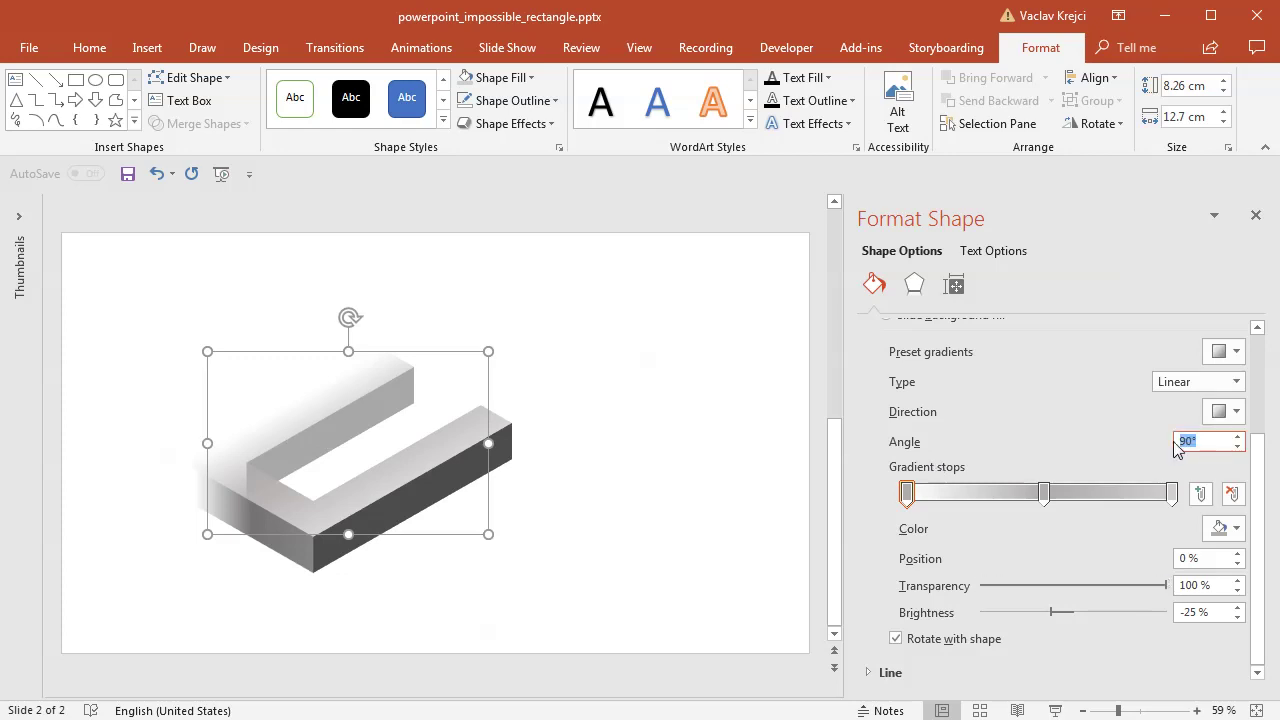
text(0)
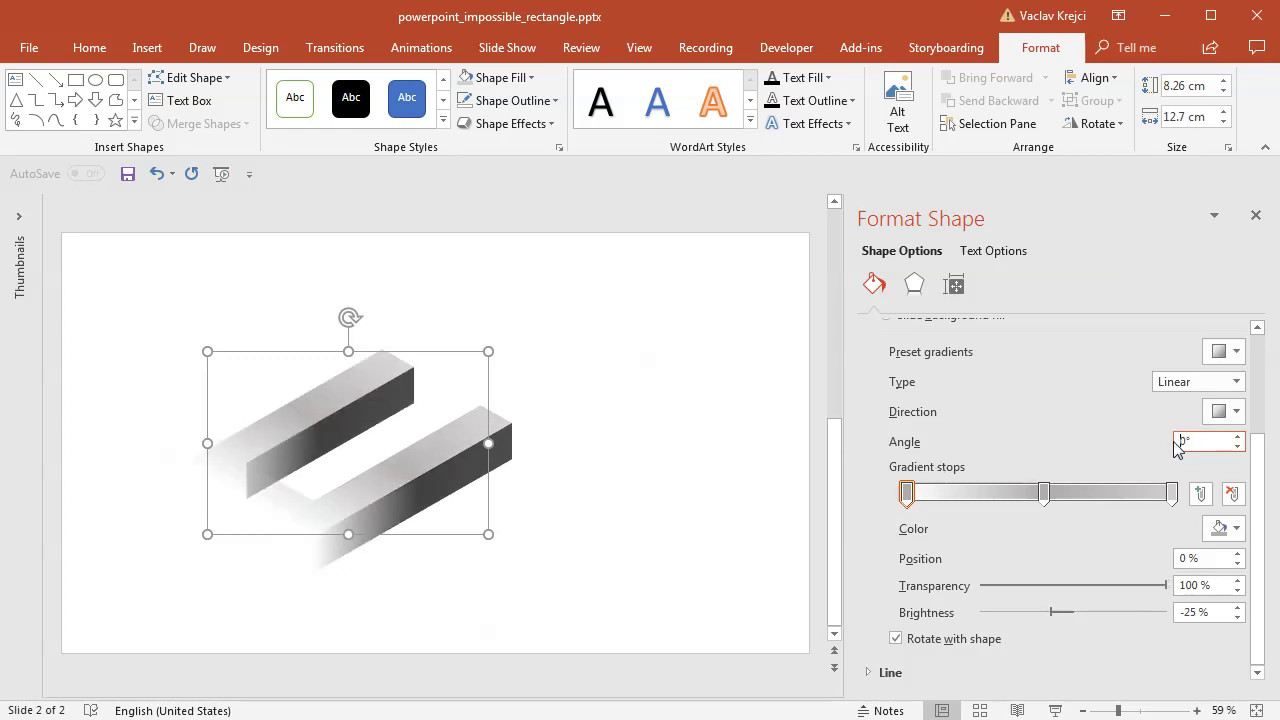
drag(1202, 441, 1158, 450)
text(180)
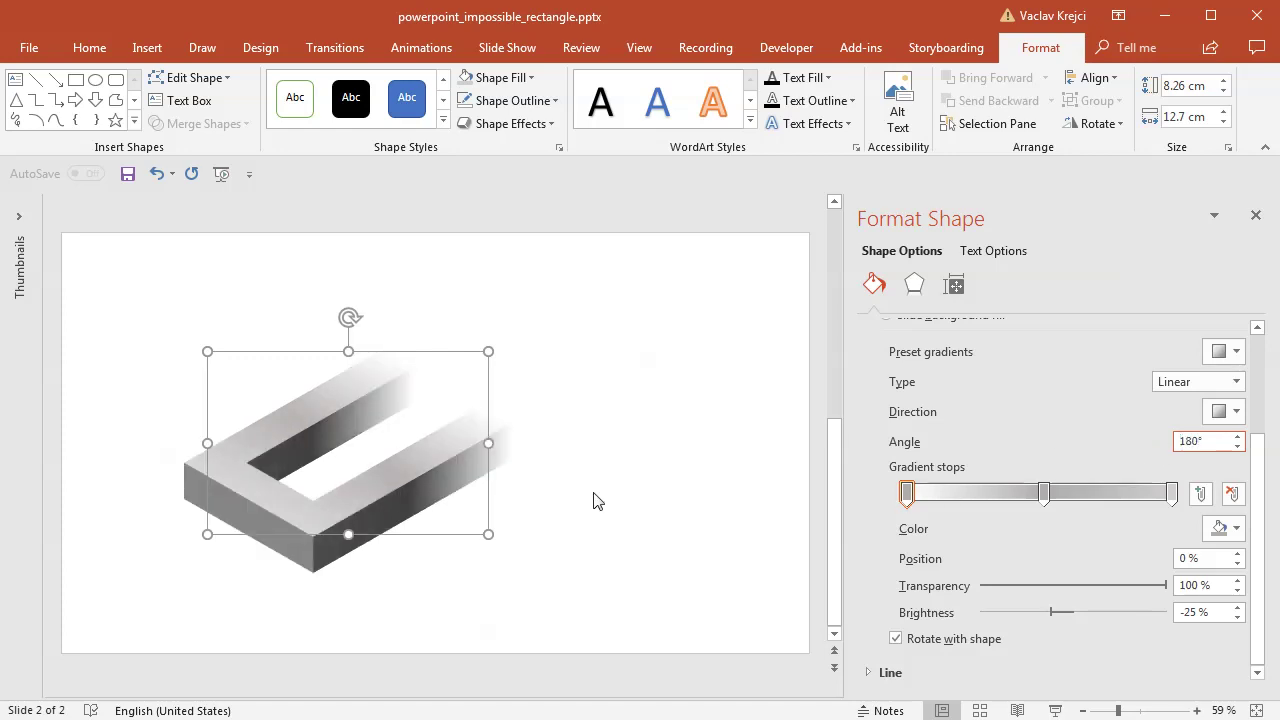
drag(1046, 500, 1063, 507)
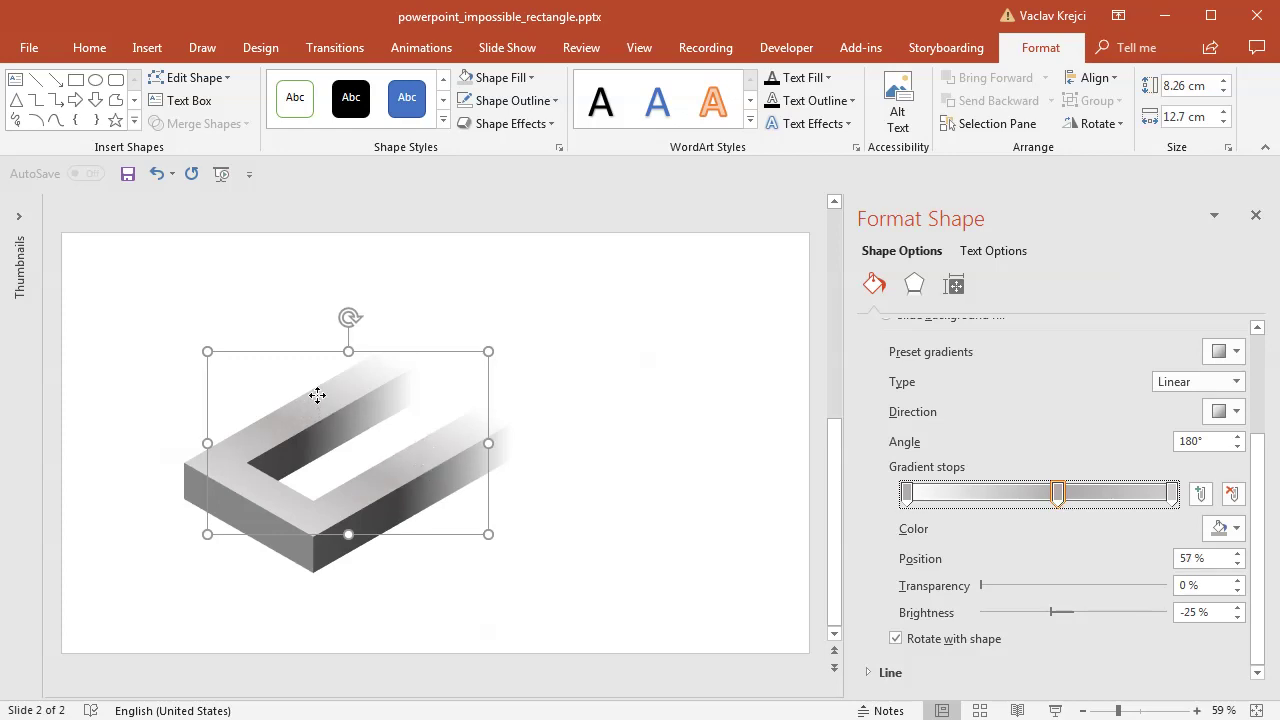
mouse_move(320, 391)
mouse_down()
mouse_move(300, 393)
mouse_move(326, 380)
mouse_up()
- Duplicate the U-shape, rotate the copy 180°, and slide it against the original to close the rectangle
key(ctrl+c)
key(ctrl+v)
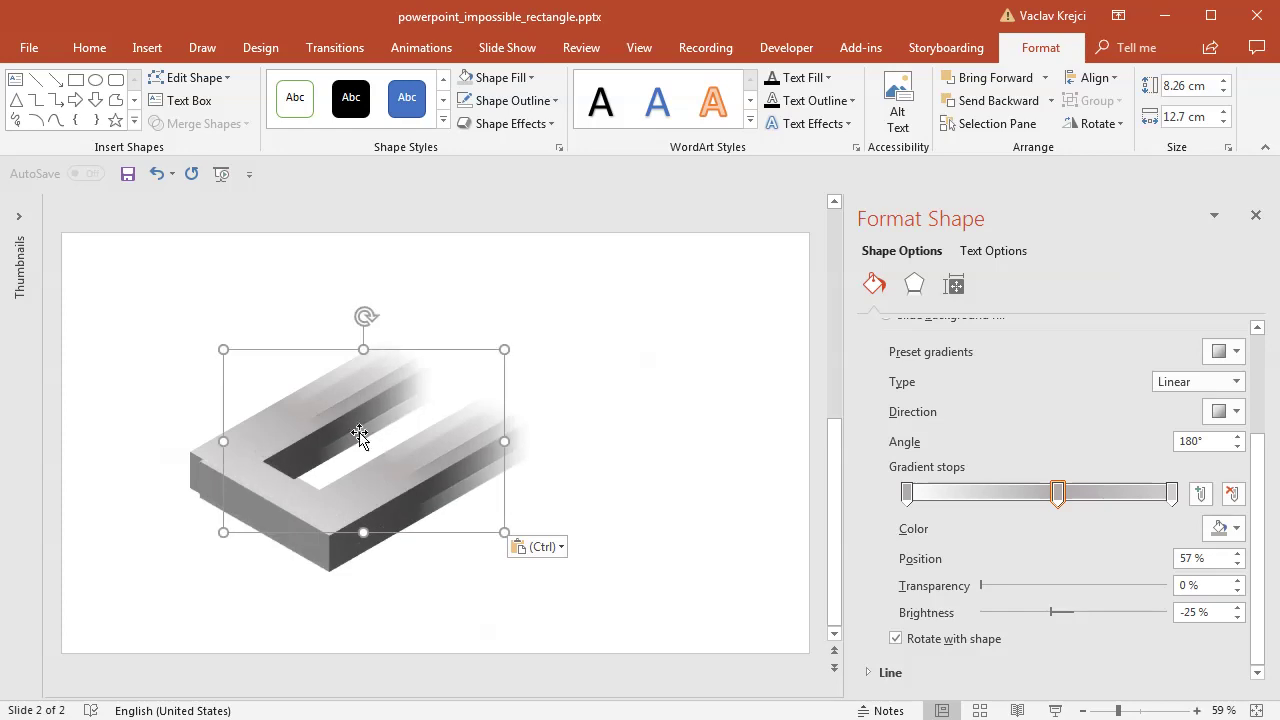
drag(357, 437, 535, 369)
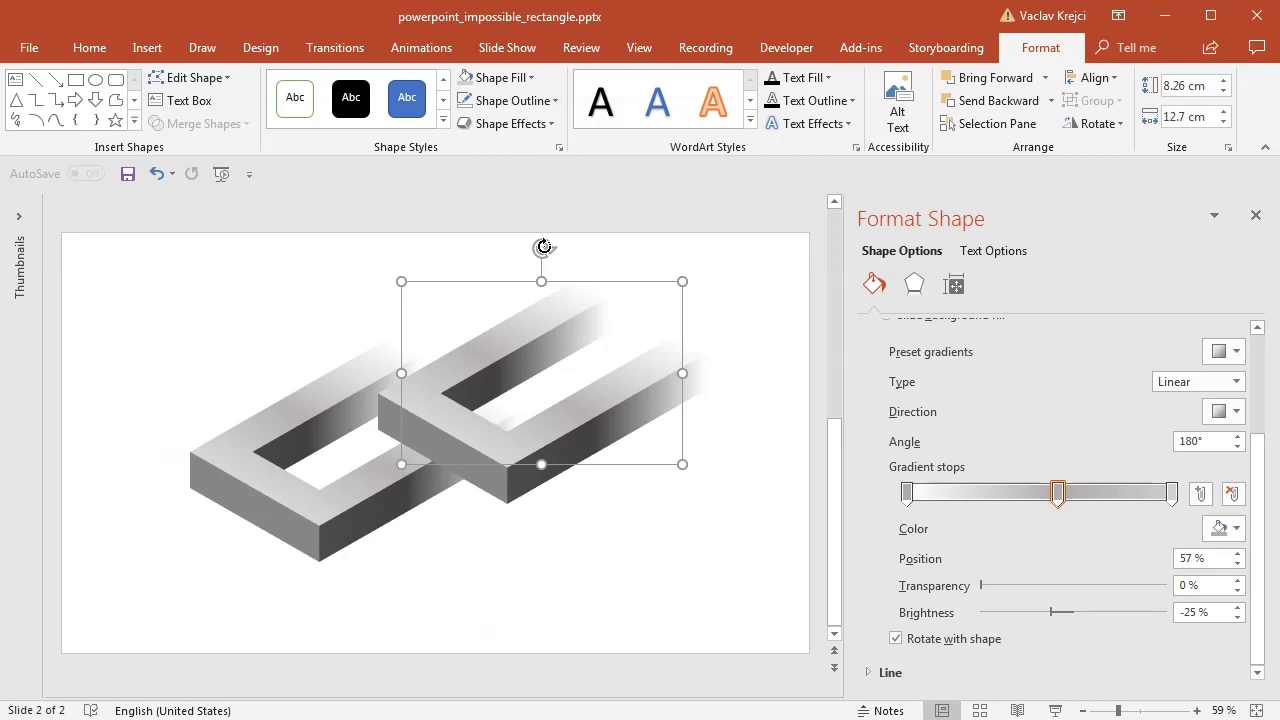
drag(543, 247, 527, 518)
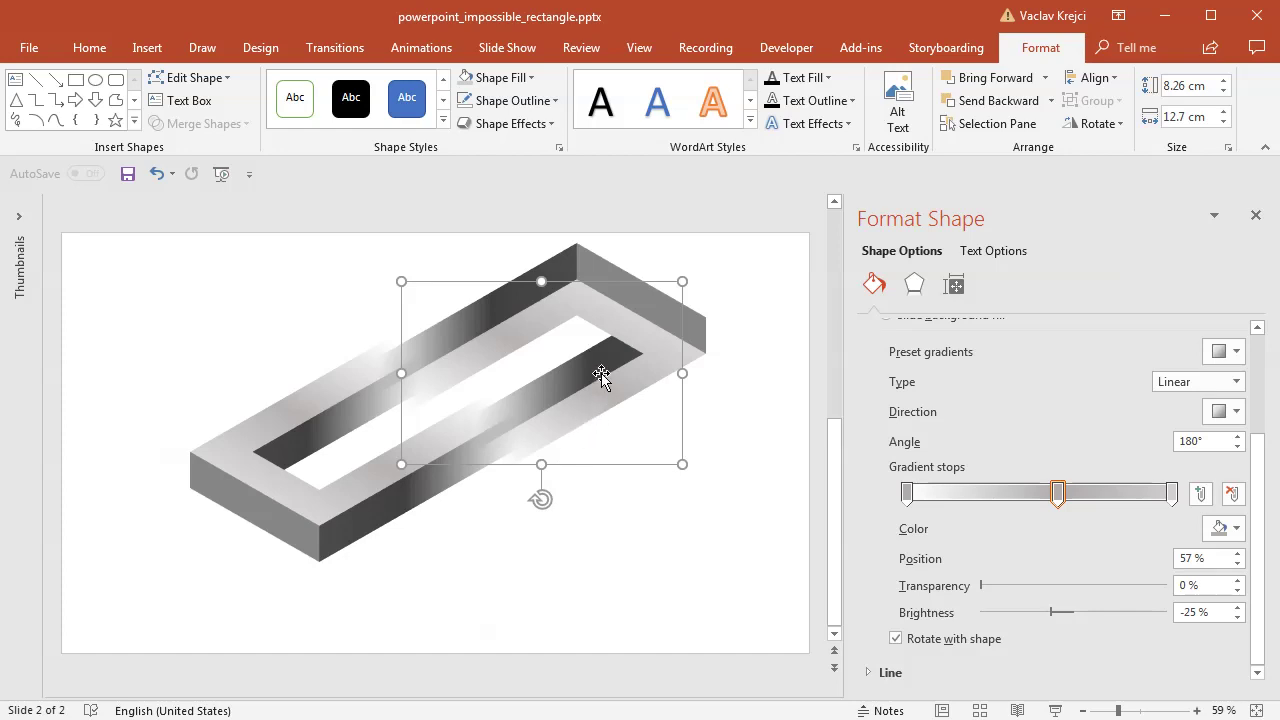
drag(632, 338, 545, 364)
- Nudge one half into alignment, then select both halves of the rectangle
shift+click(271, 503)
click(712, 511)
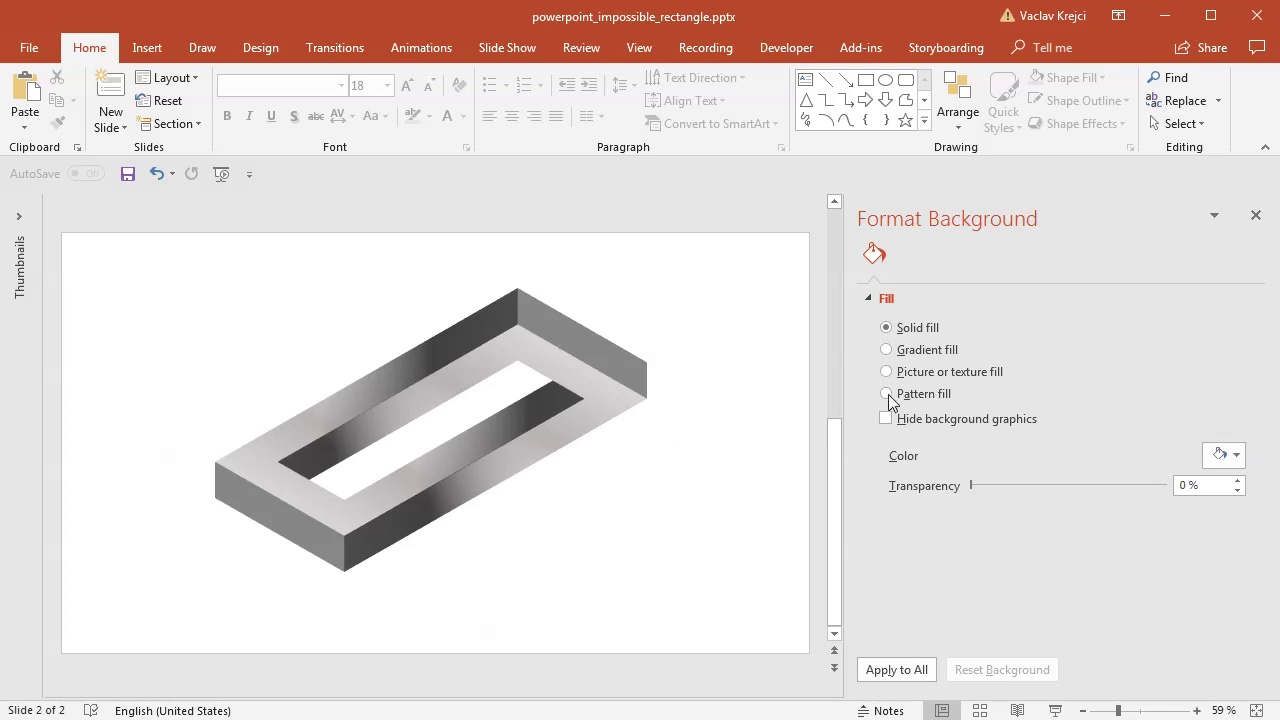
drag(306, 466, 322, 506)
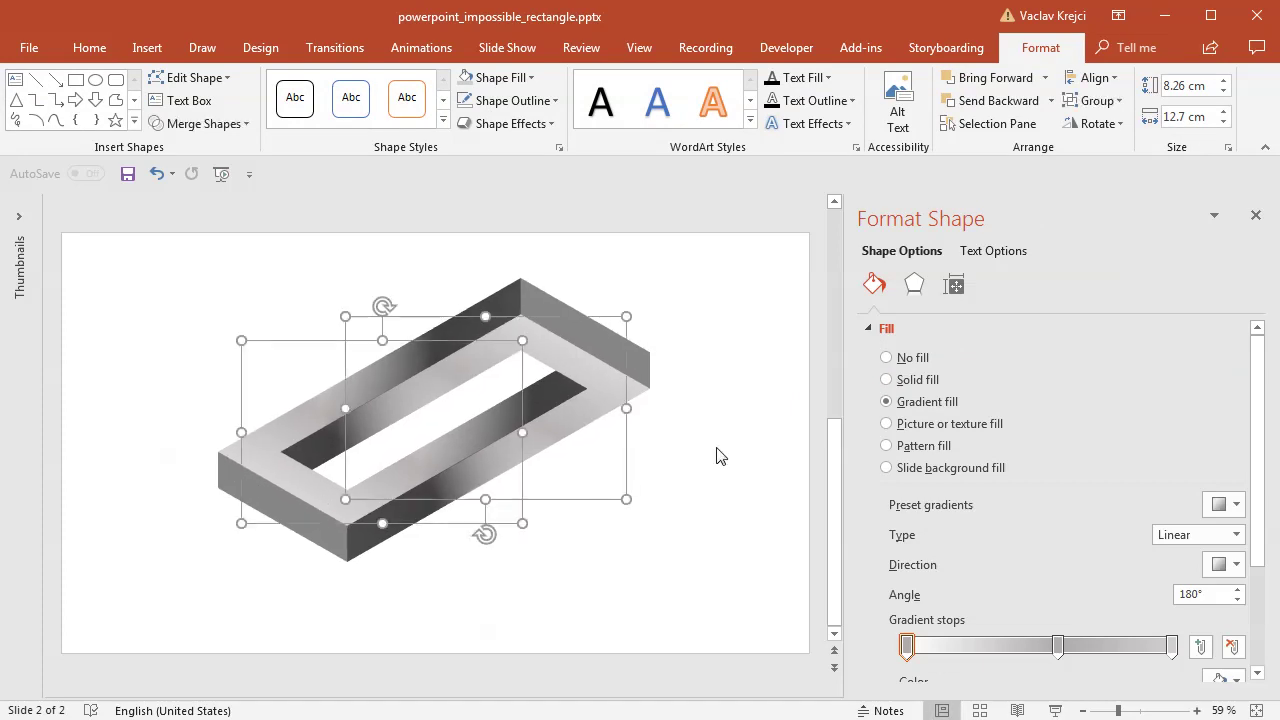
click(718, 453)
click(366, 489)
shift+click(337, 503)
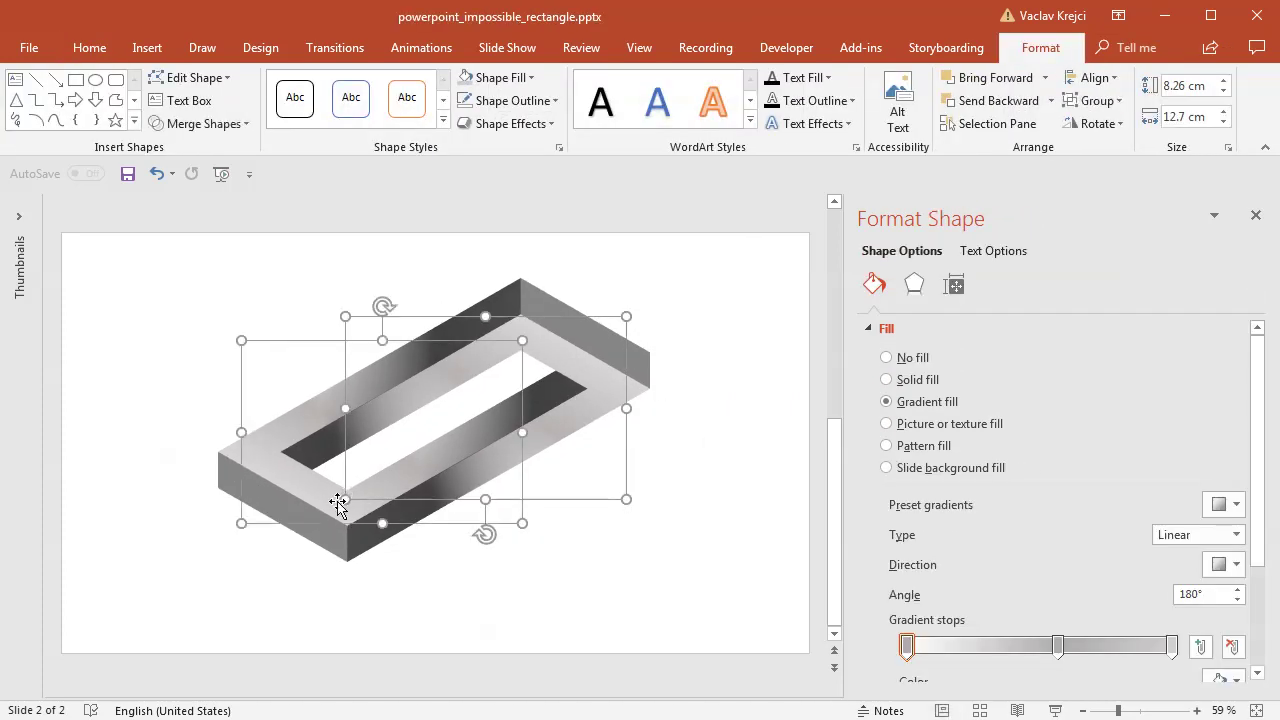
- Apply the Circle top bevel to both halves and zoom in to inspect the edges
click(915, 295)
click(925, 492)
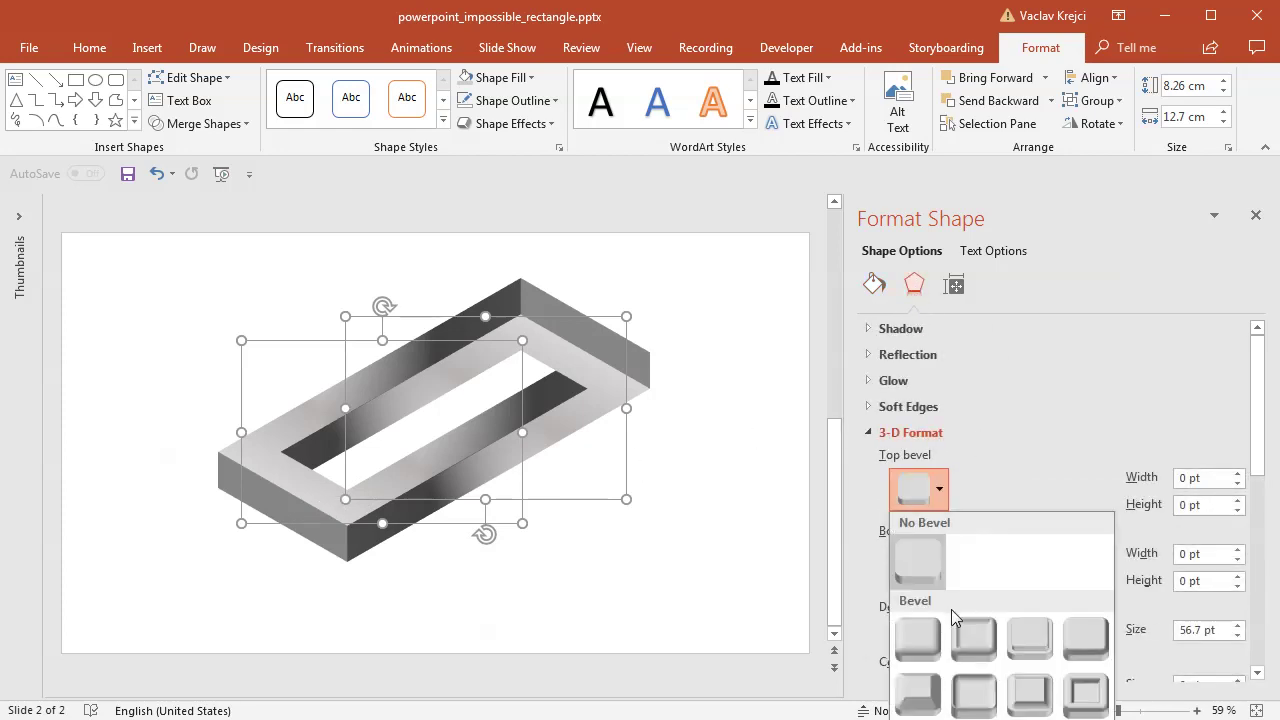
click(918, 638)
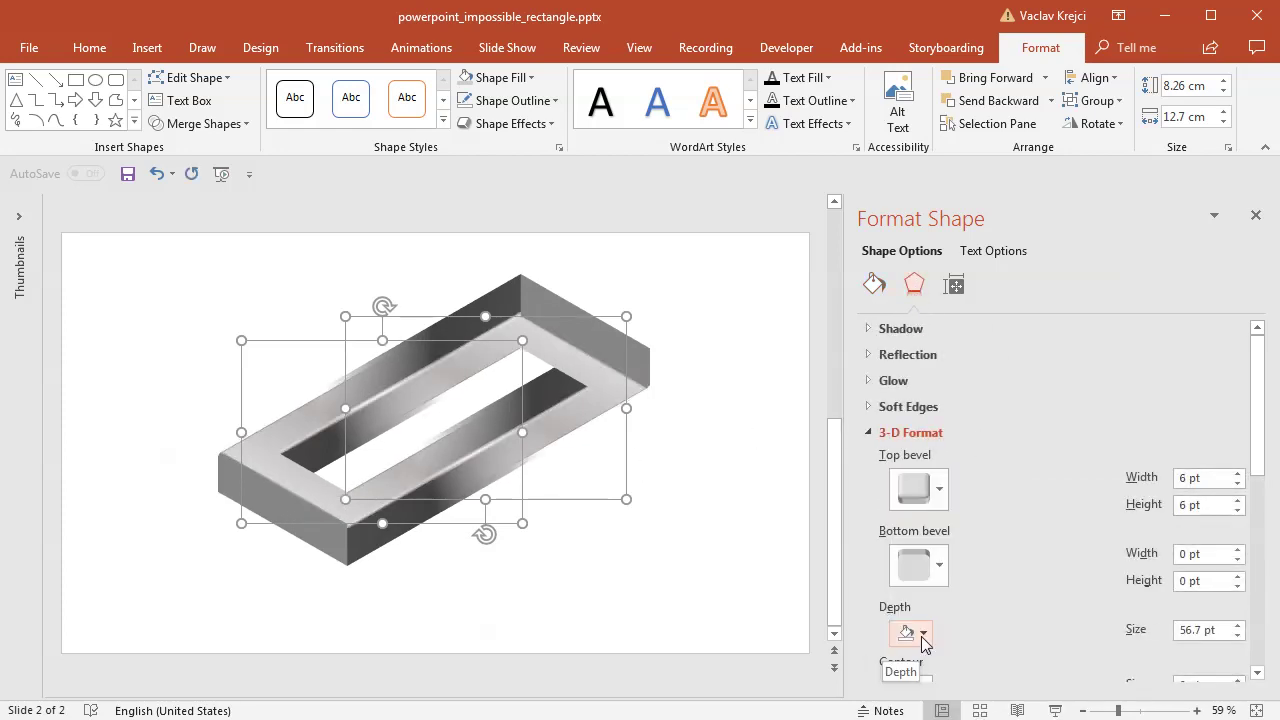
click(1148, 713)
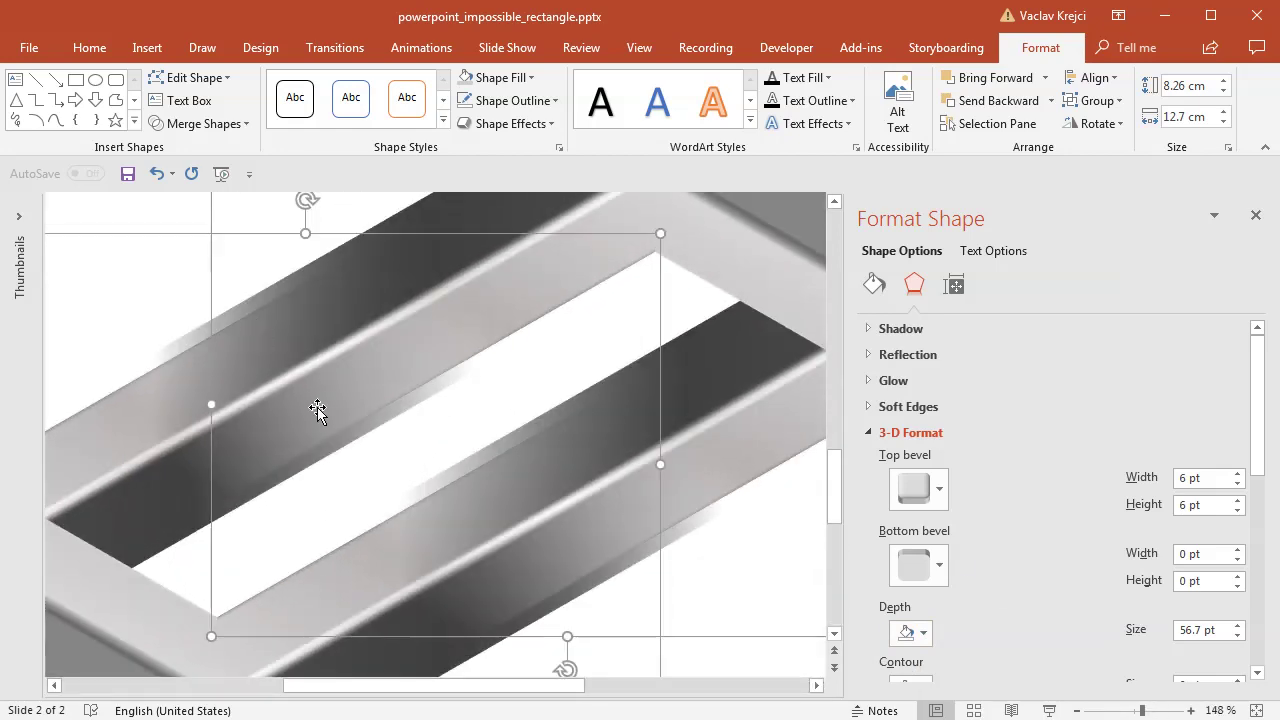
drag(1138, 712, 1134, 712)
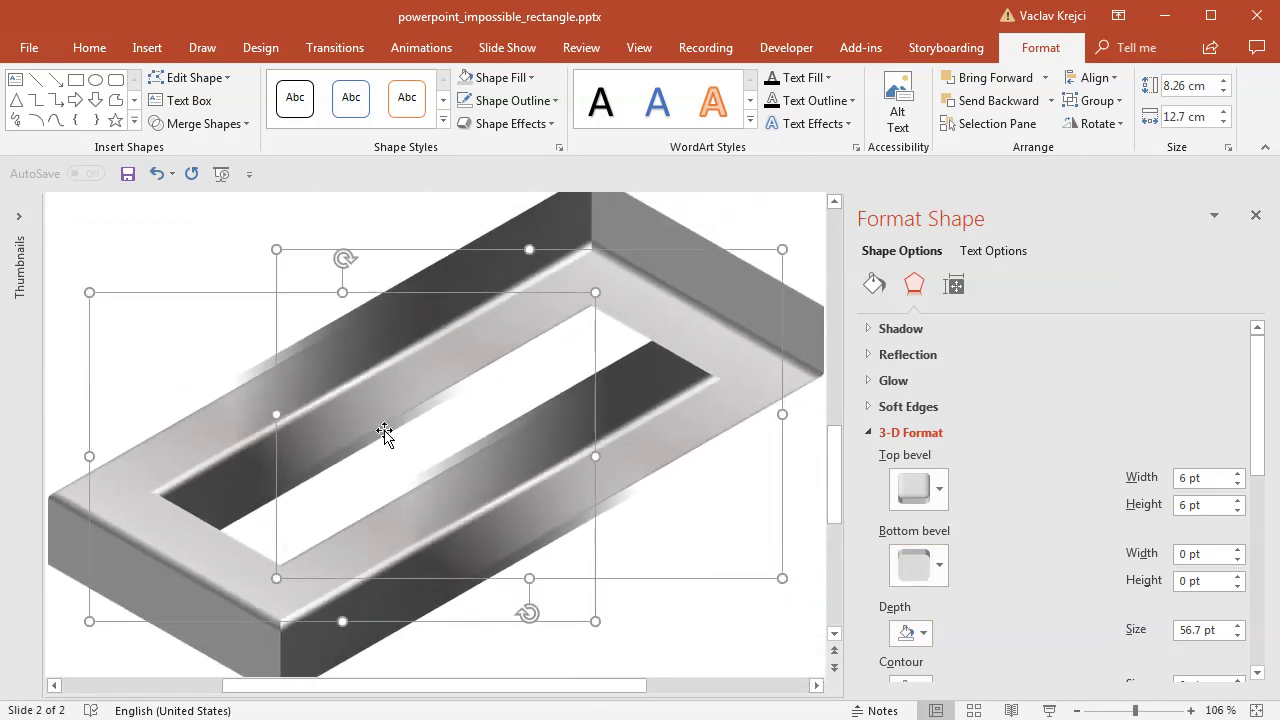
click(194, 258)
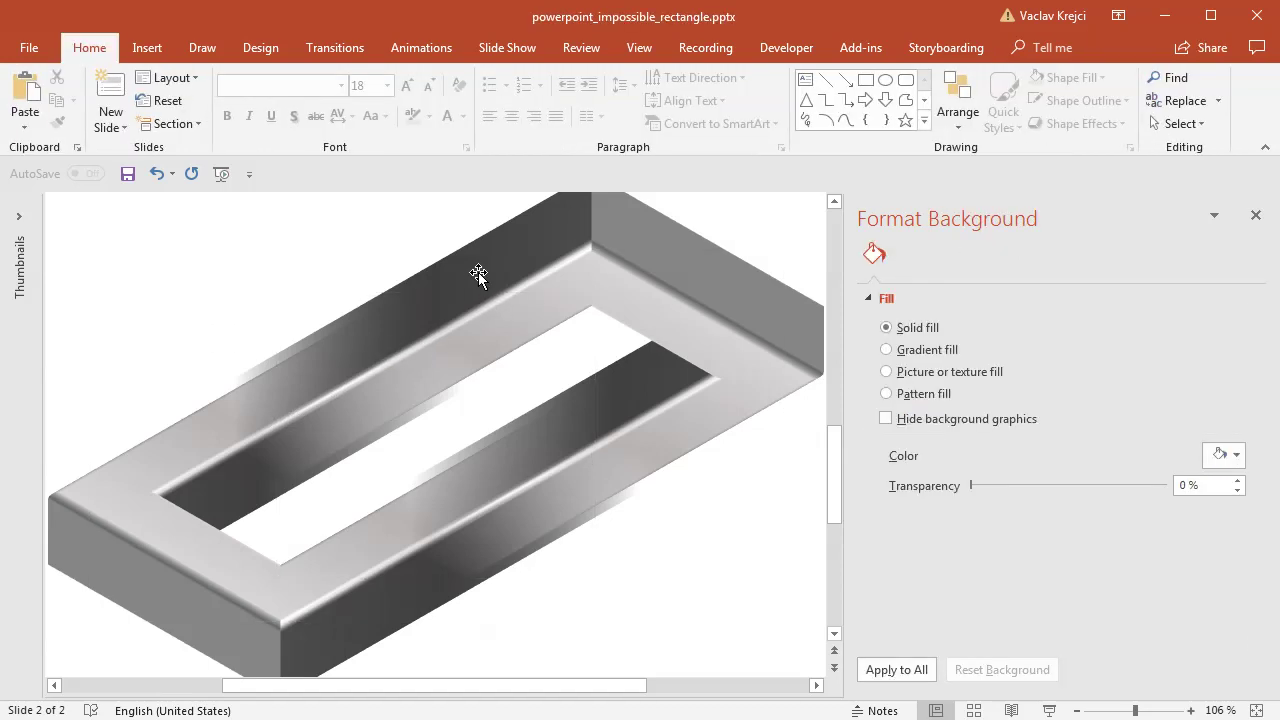
- Try nudging one half up-left to line up the joints, then undo it
click(480, 274)
click(396, 362)
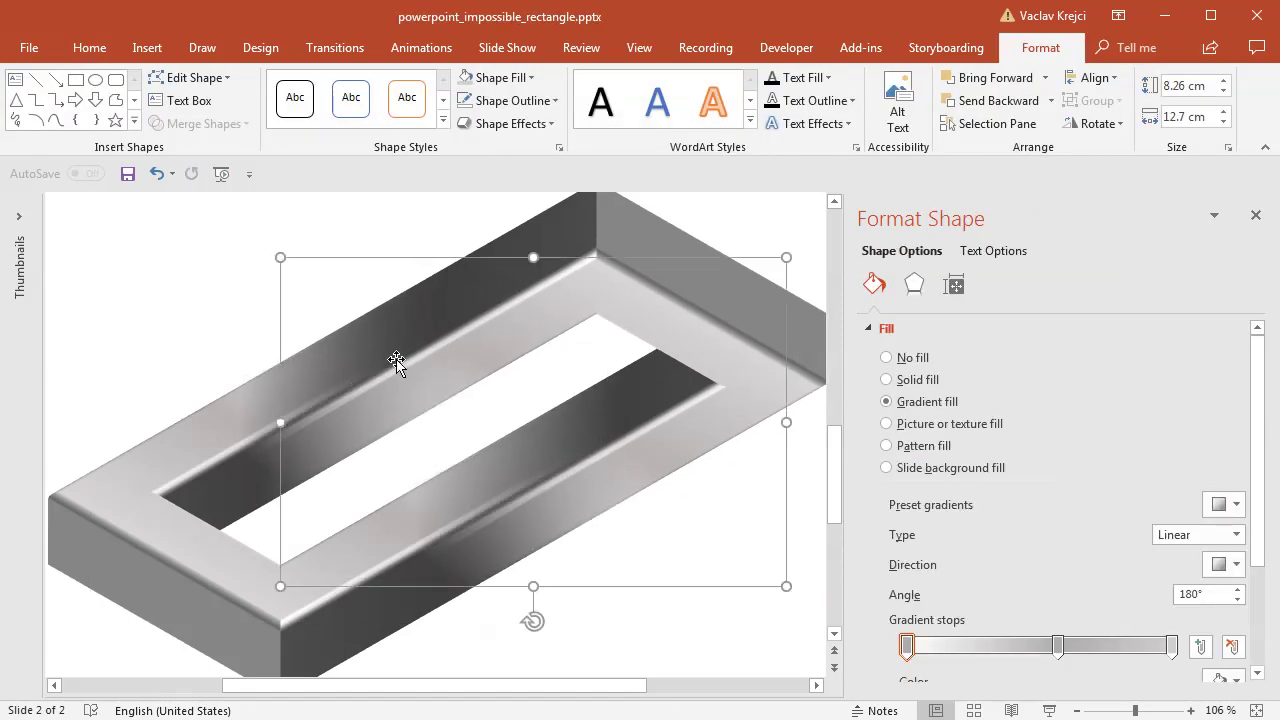
drag(396, 380, 434, 400)
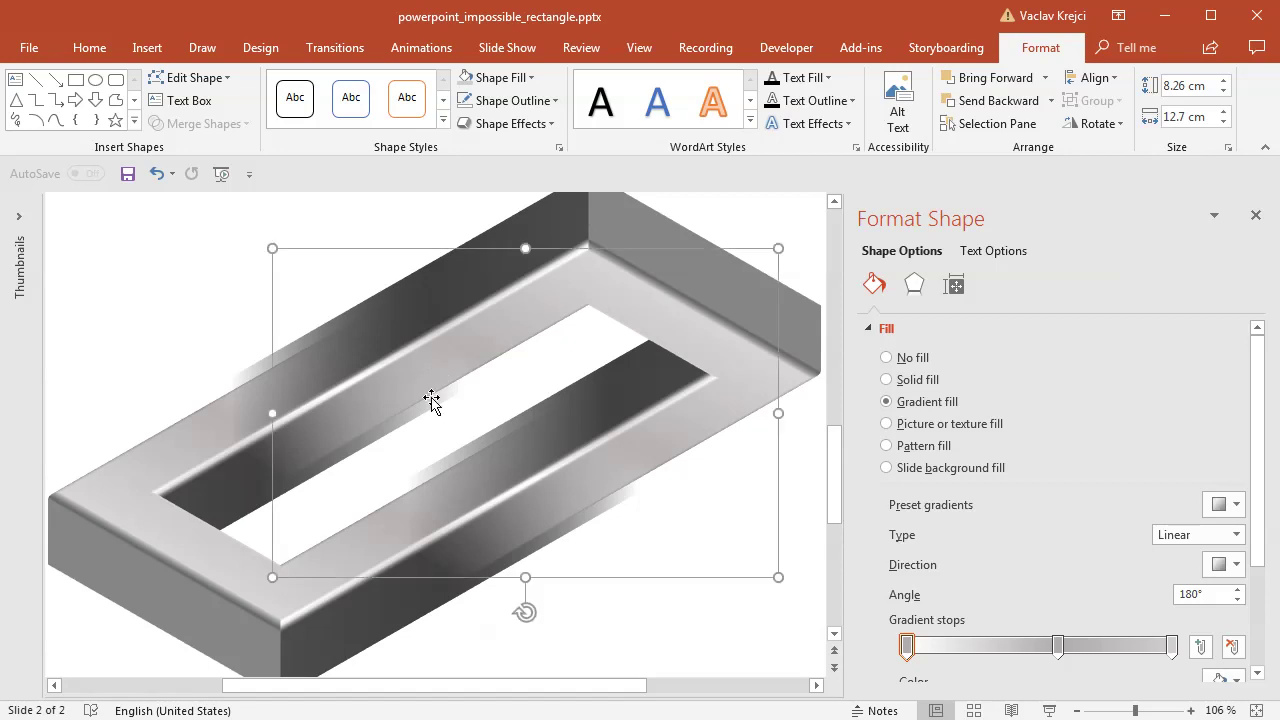
key(ctrl+z)
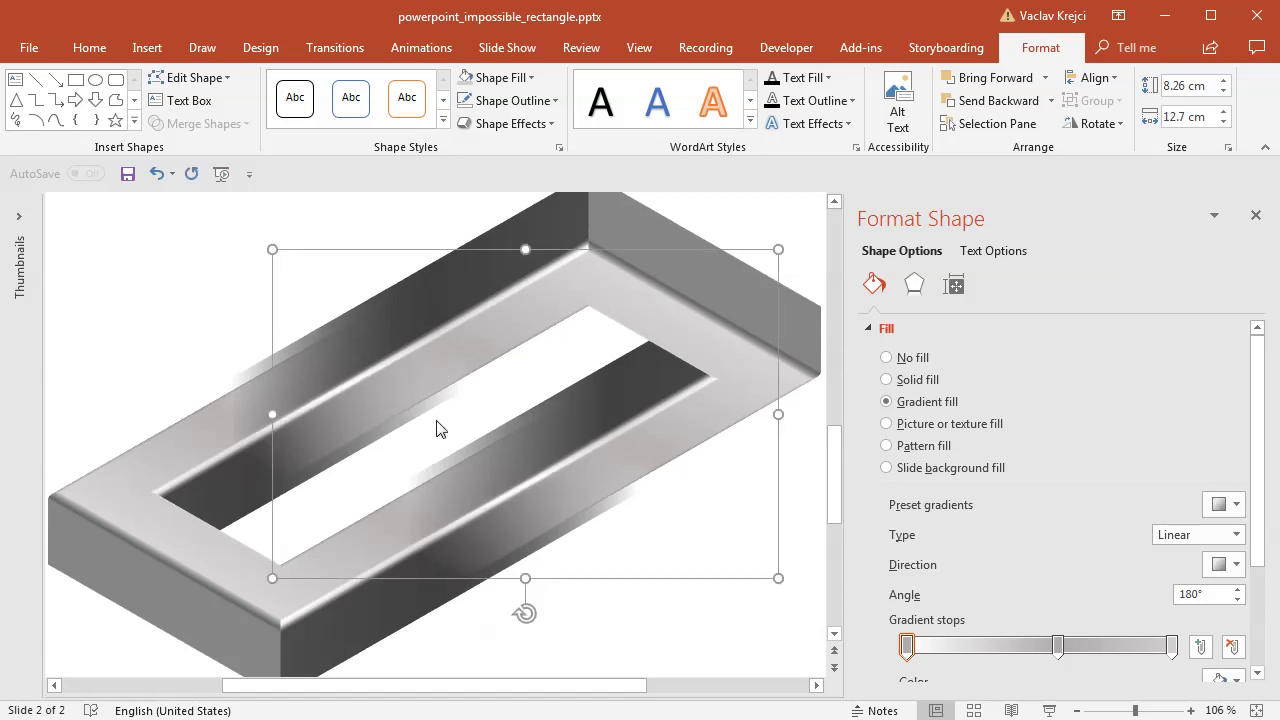
- Set the top bevel width and height to 2 pt on both halves
shift+click(186, 453)
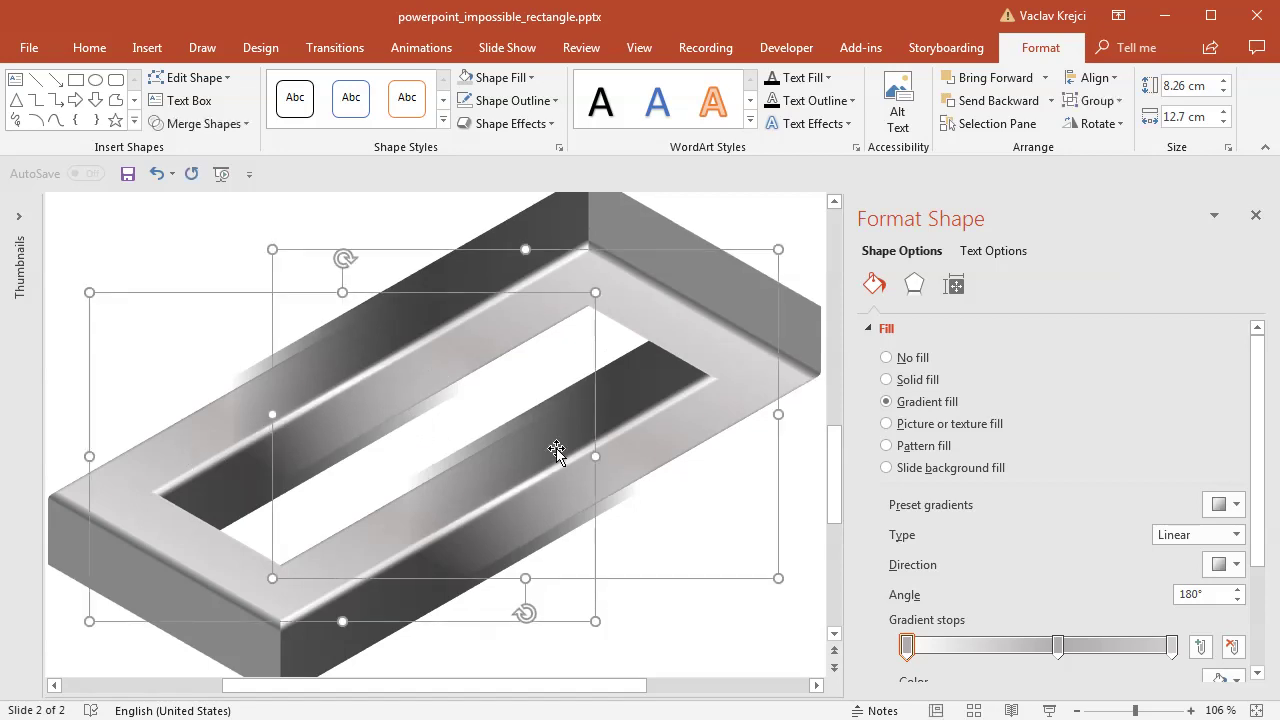
click(914, 285)
click(1192, 480)
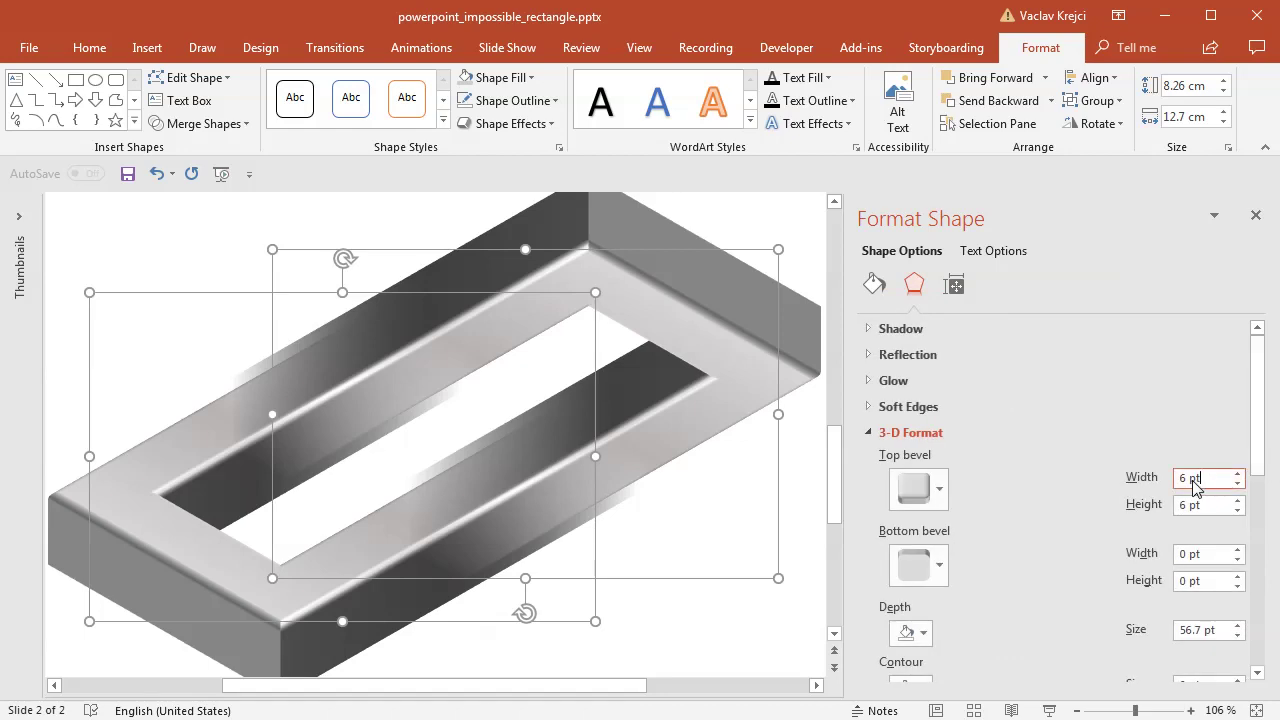
text(2)
key(Tab)
text(2)
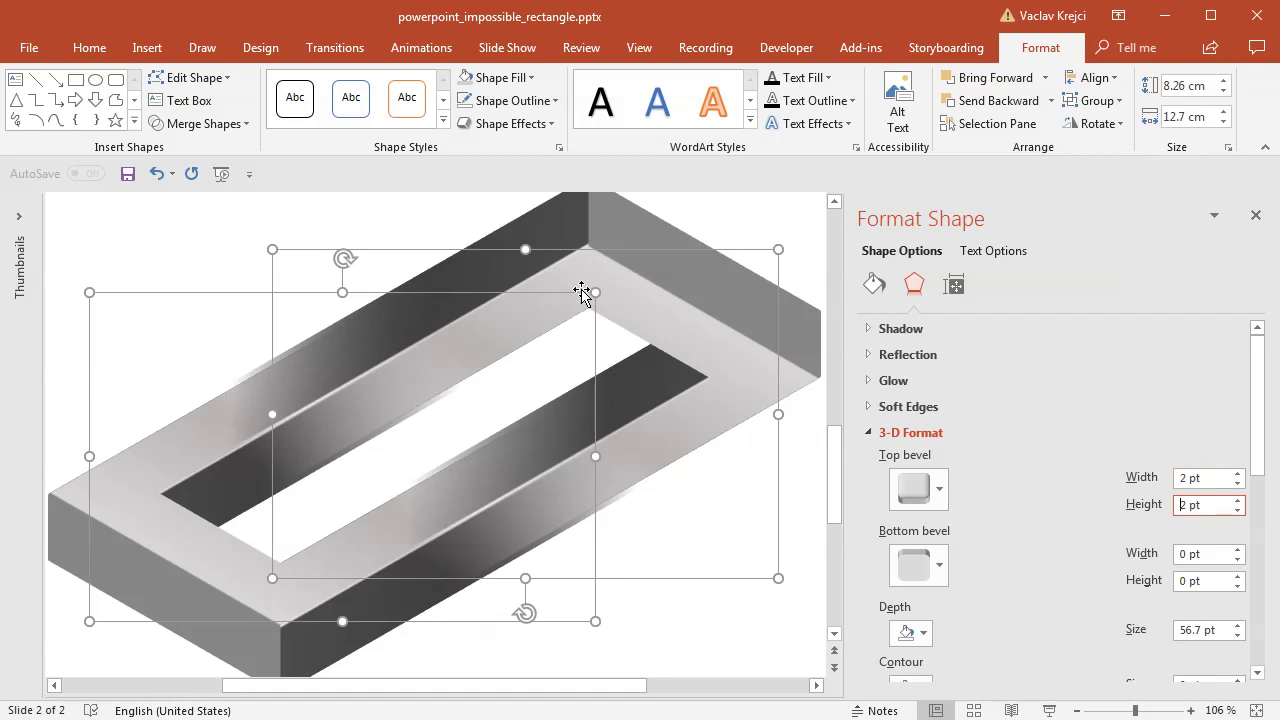
click(733, 613)
- Select both U-shapes, zooming out so the whole slide fits
drag(1137, 709, 1121, 709)
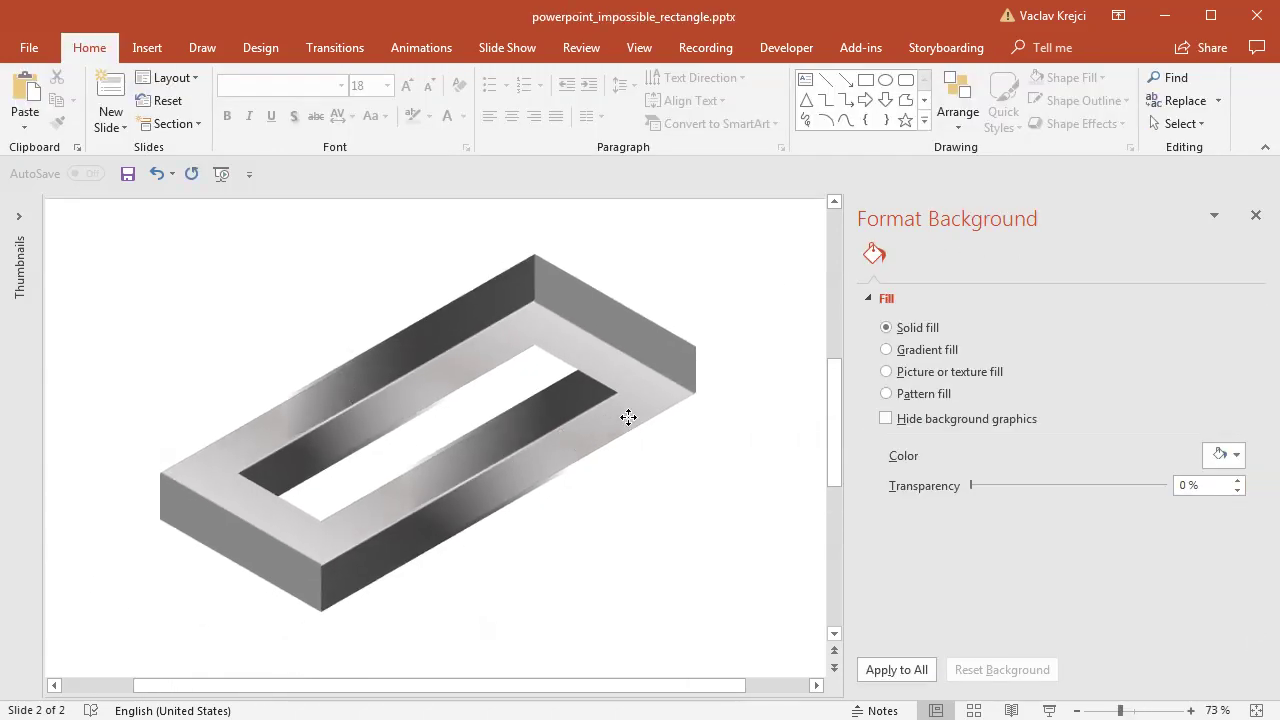
drag(628, 414, 647, 405)
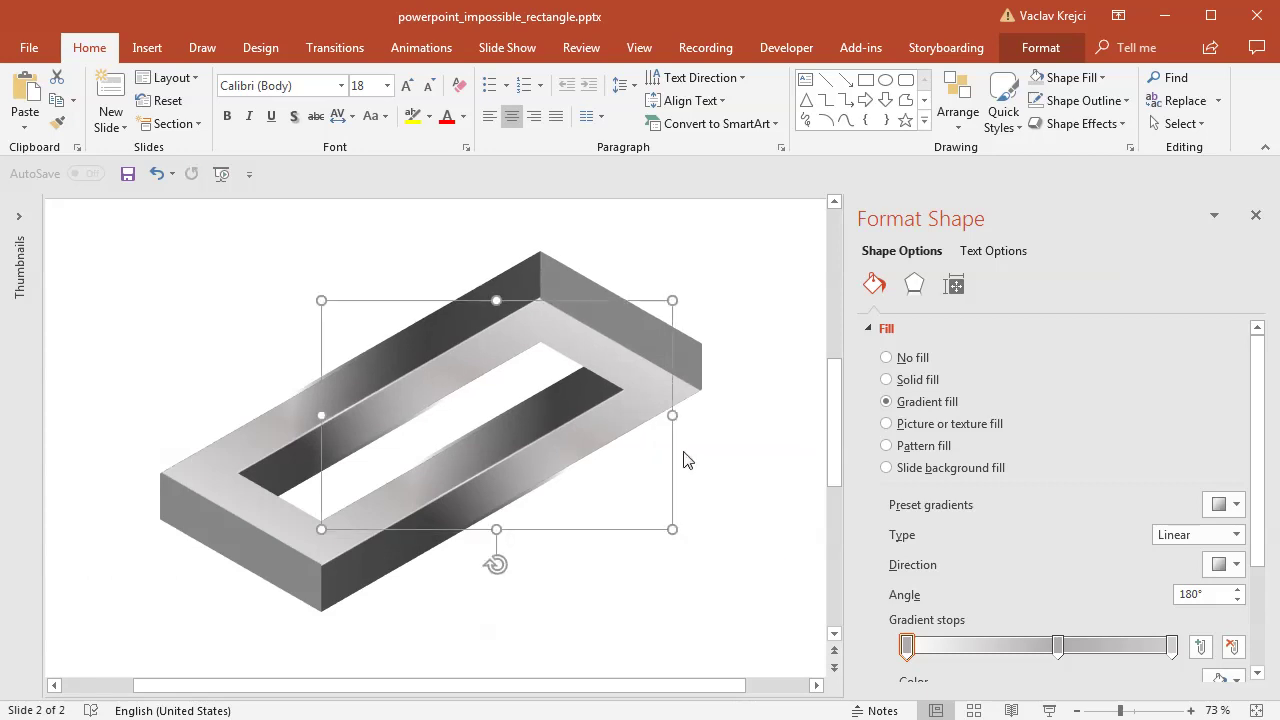
click(1108, 712)
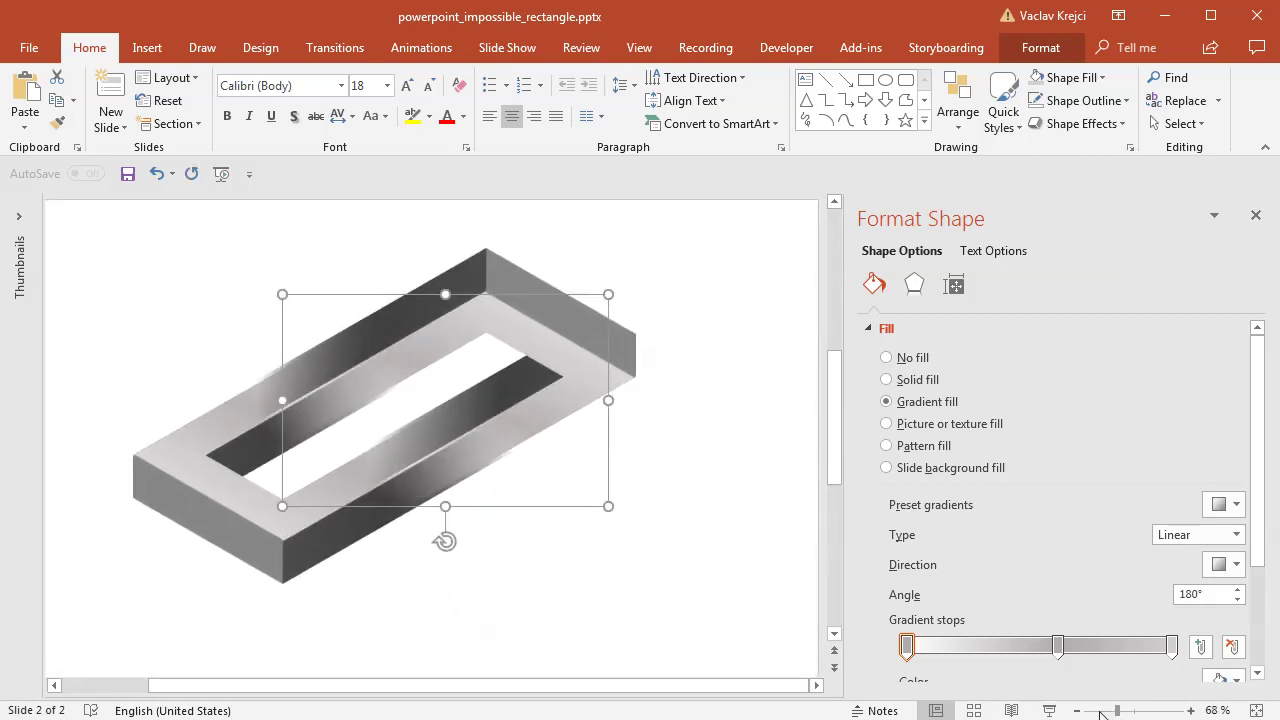
drag(1100, 712, 1117, 712)
shift+click(152, 452)
click(1108, 712)
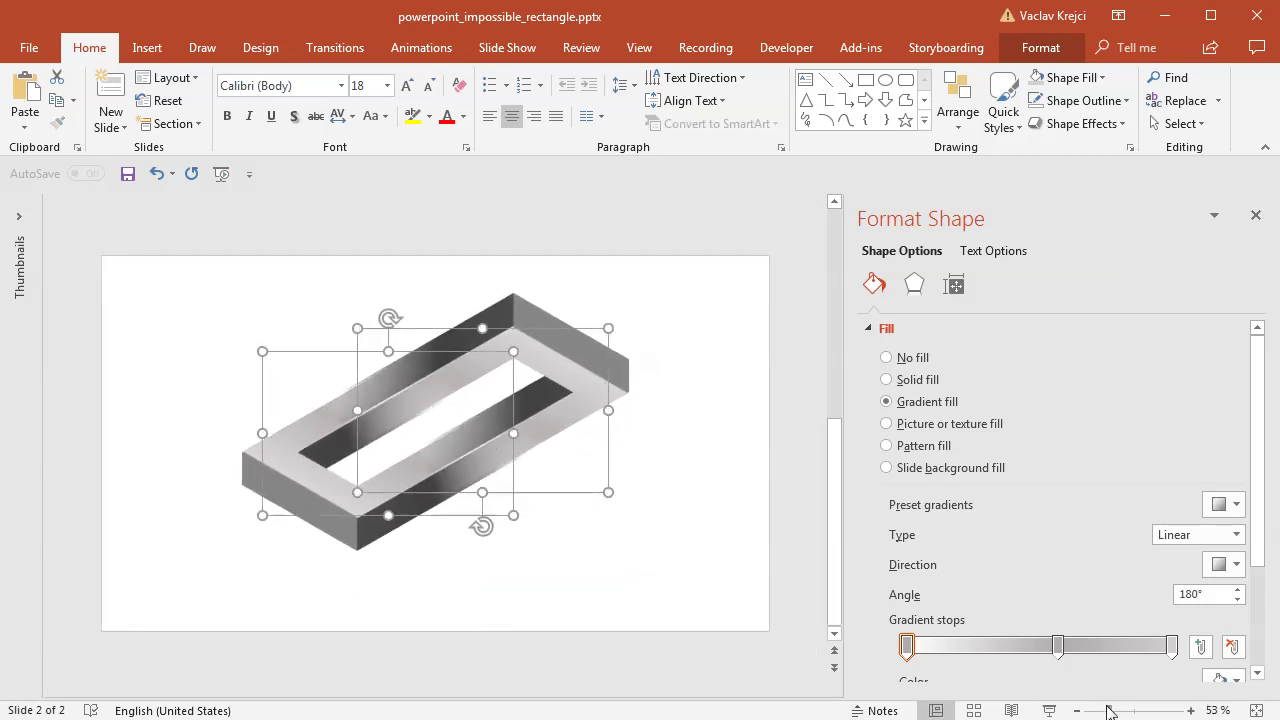
- Apply an Outer drop shadow preset to both shapes with 142 pt distance
click(922, 291)
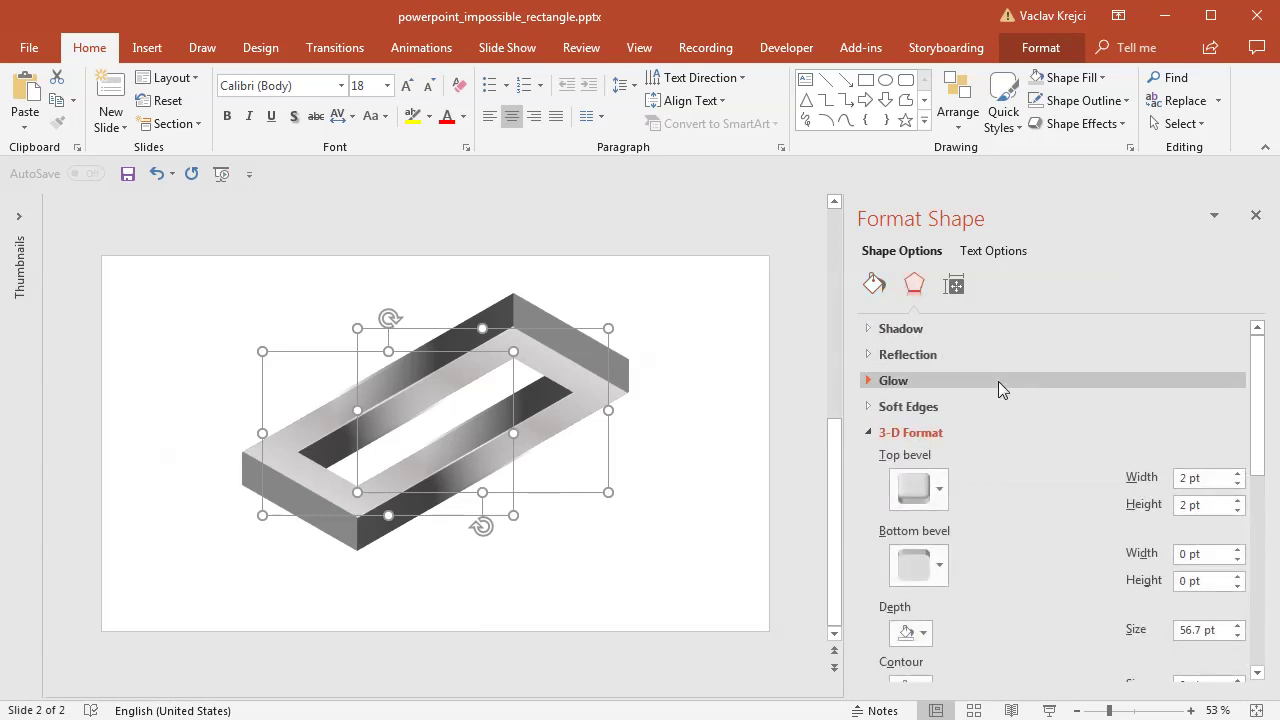
click(930, 329)
click(1218, 358)
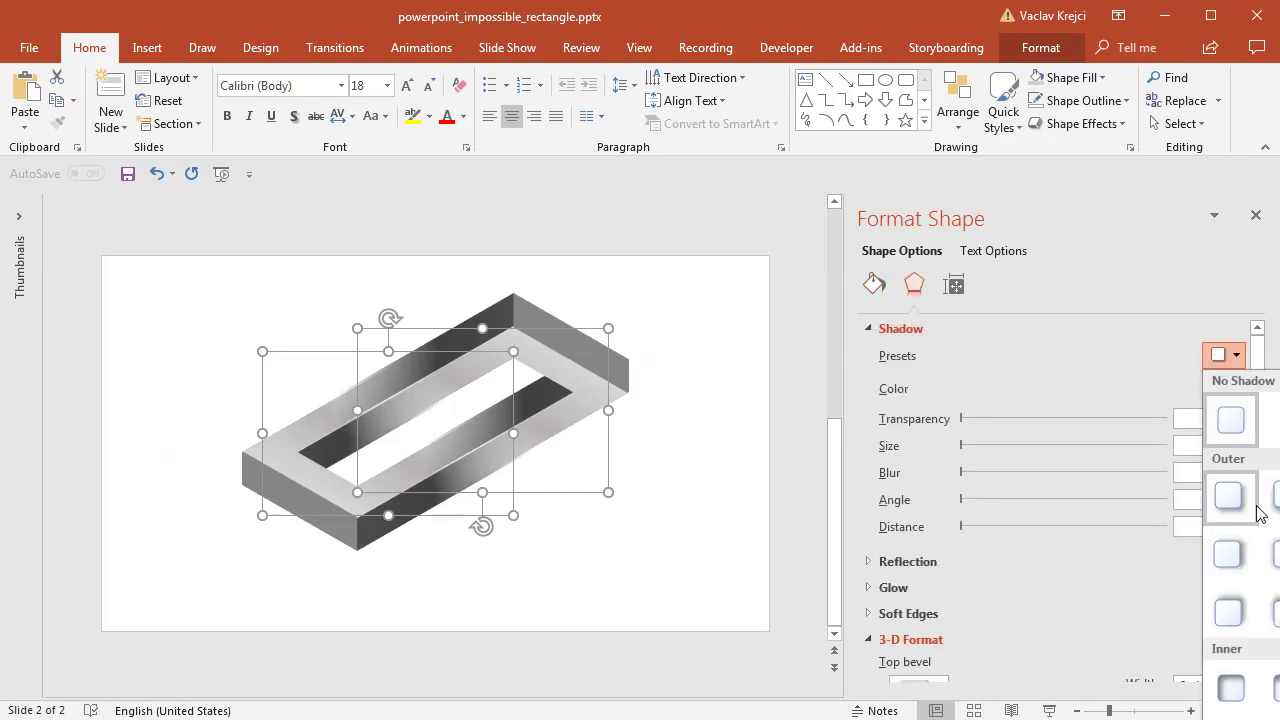
click(1276, 500)
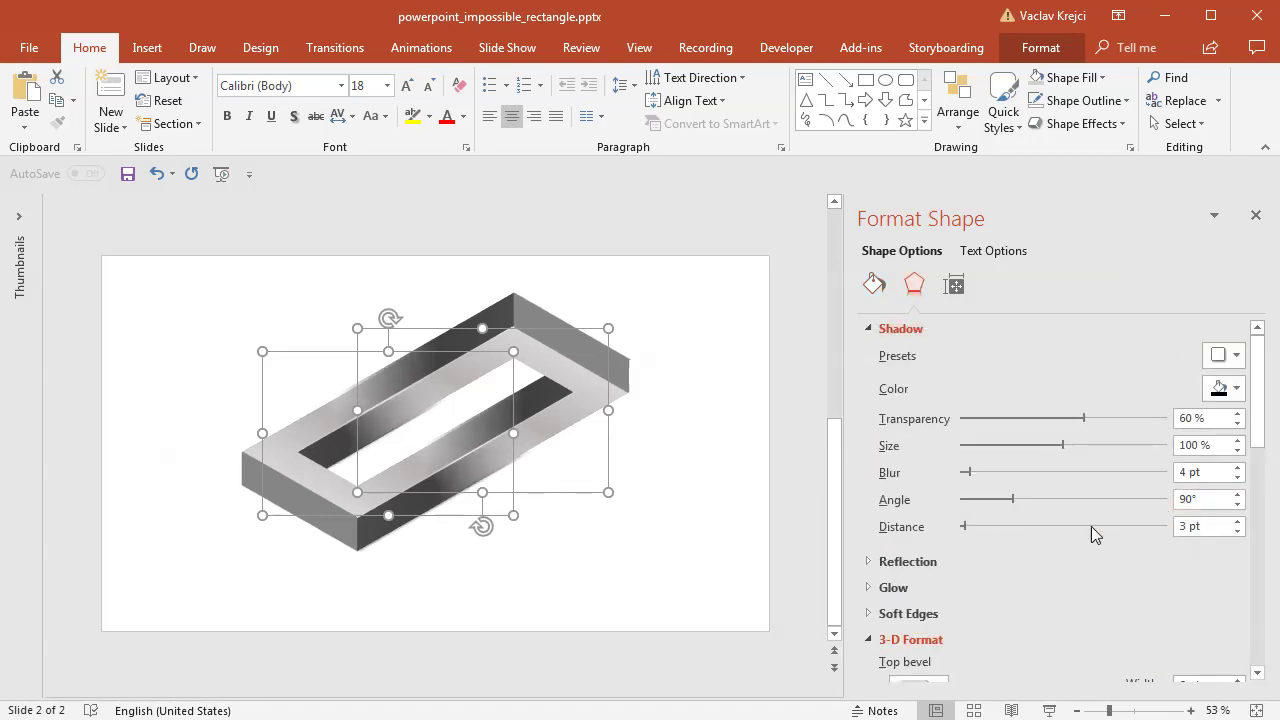
drag(963, 527, 1107, 527)
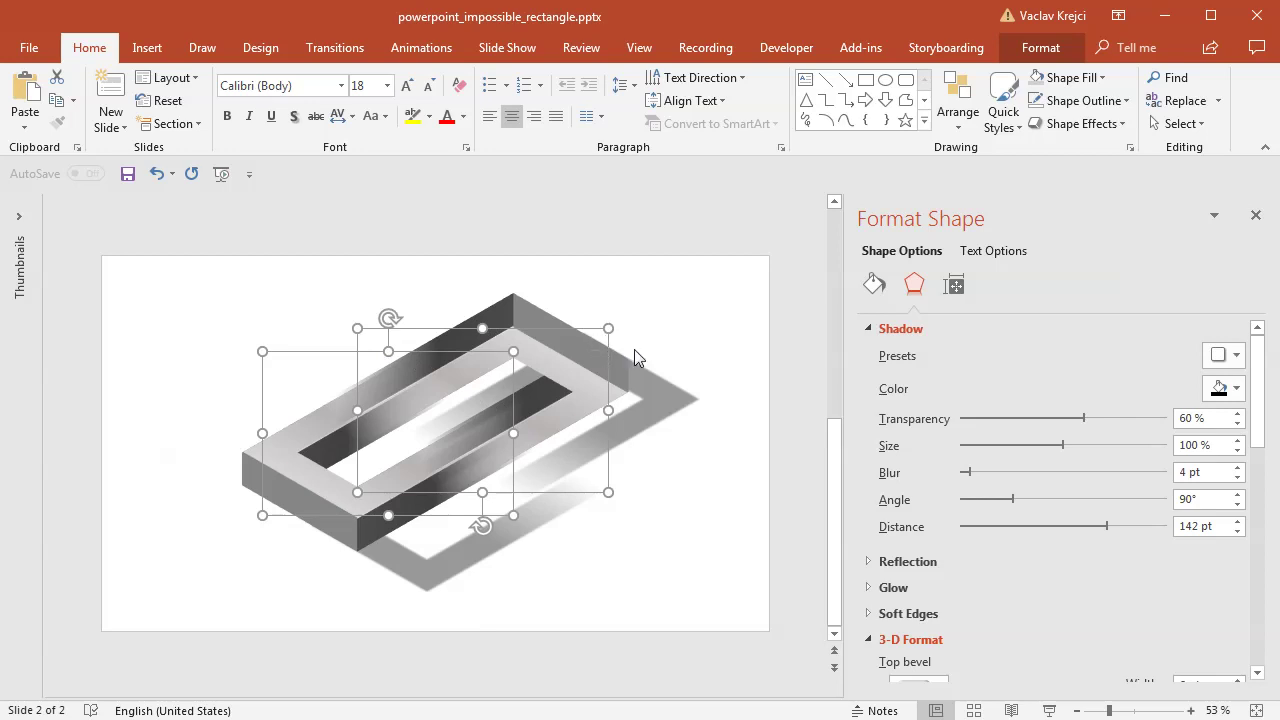
- Set the front U-shape's shadow angle to 136°
click(712, 345)
click(407, 487)
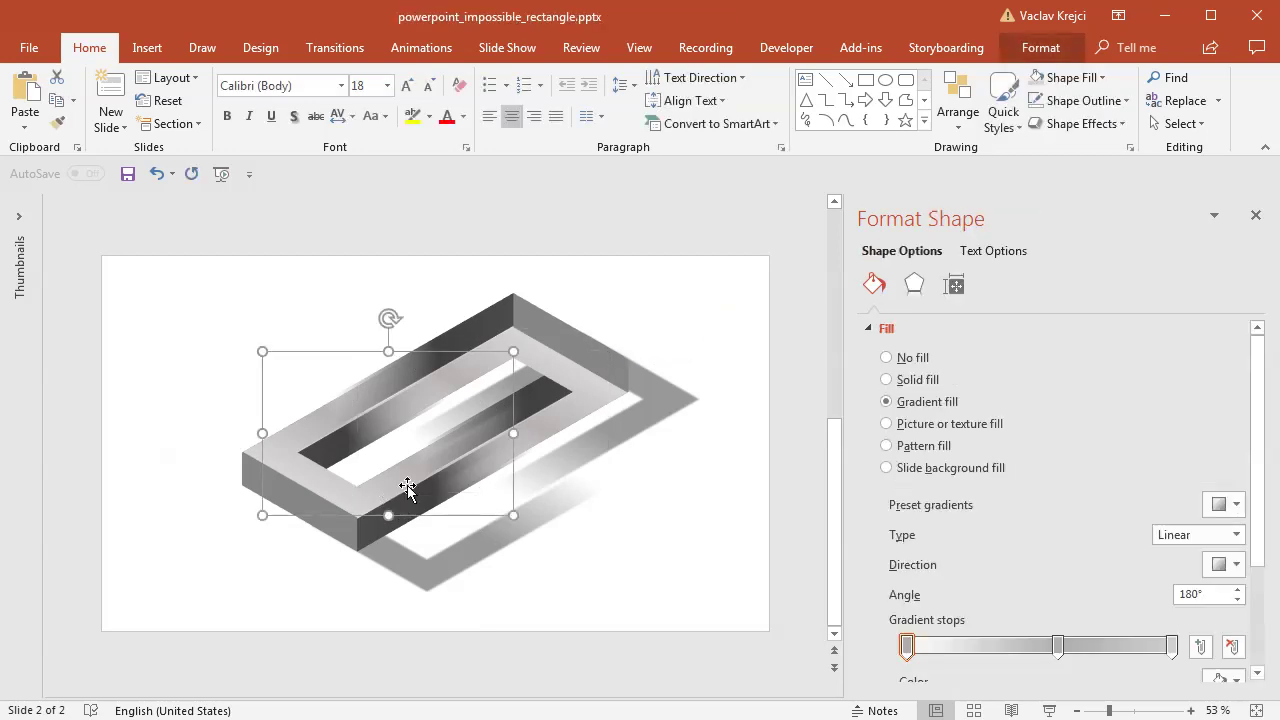
click(916, 288)
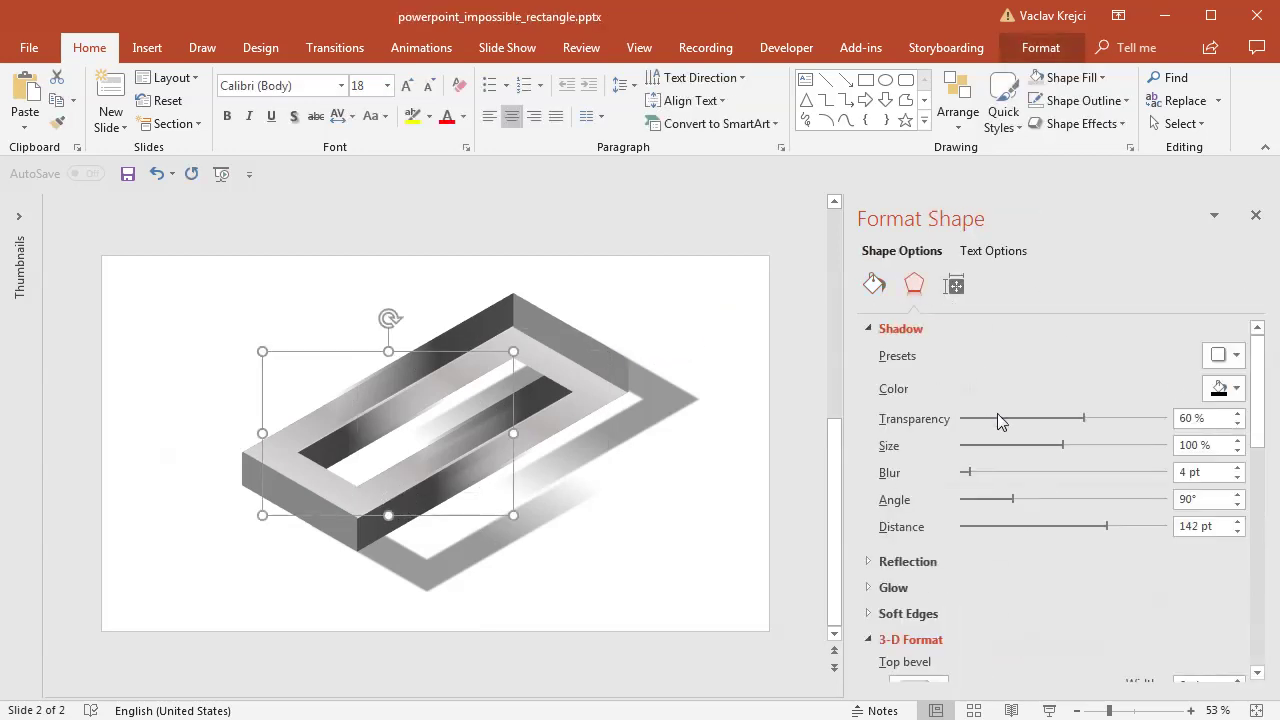
drag(1015, 498, 1041, 498)
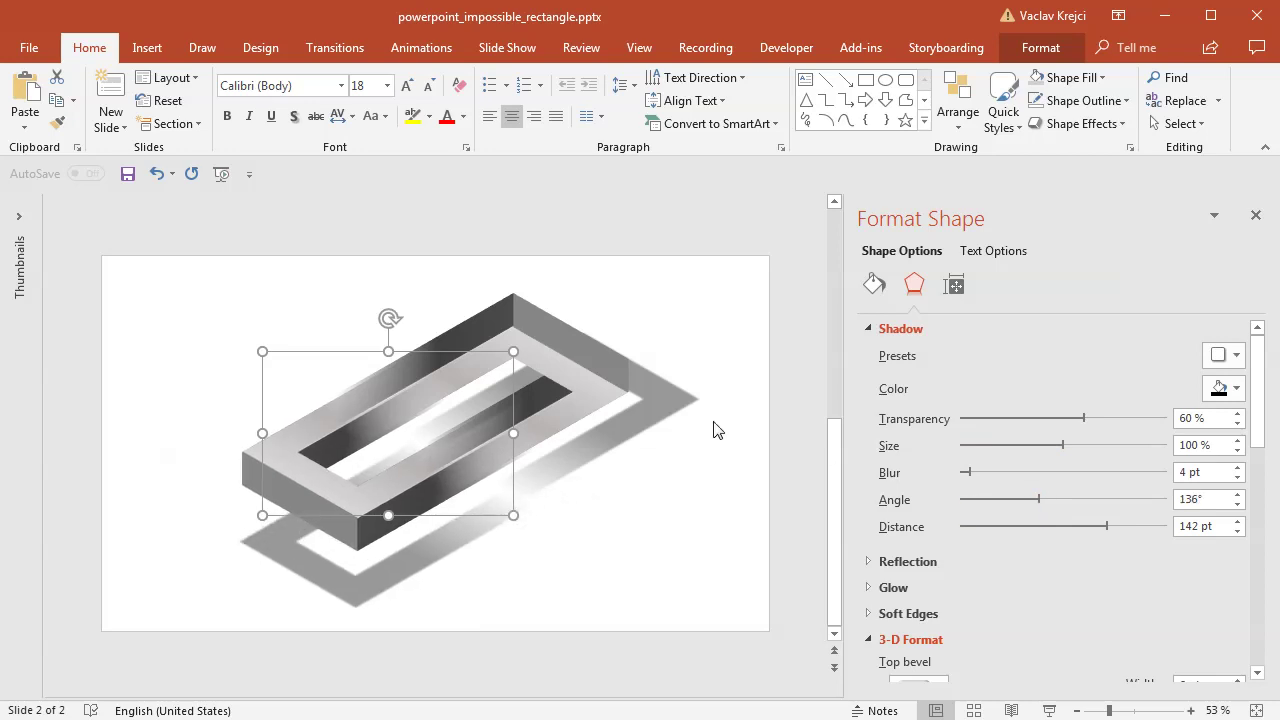
- Give the other U-shape a 136° shadow angle and 109 pt distance
click(624, 379)
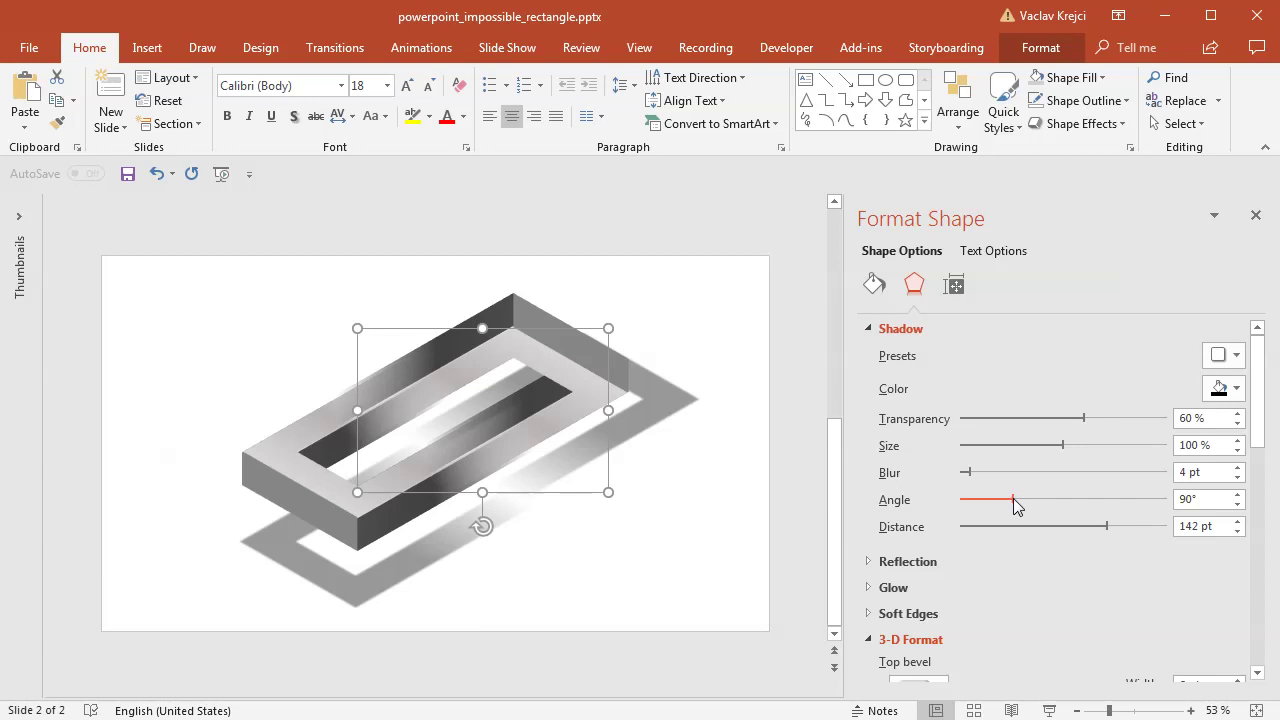
drag(1013, 498, 1041, 503)
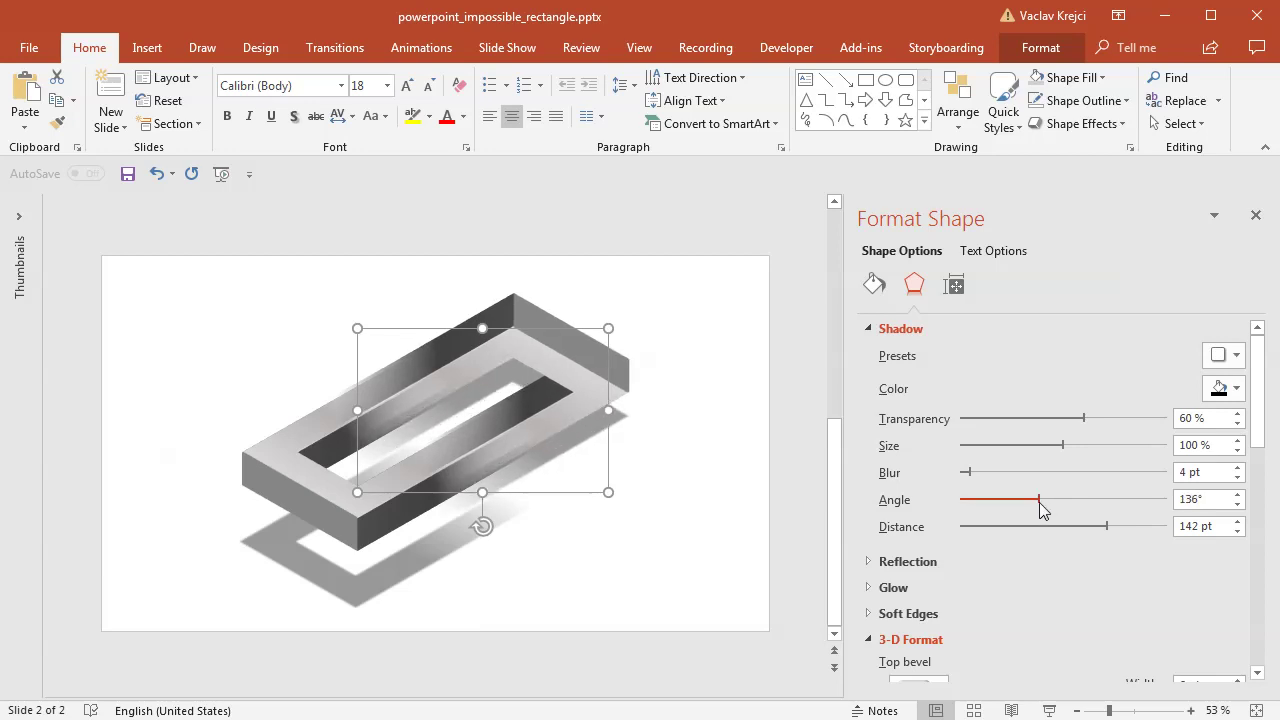
drag(1113, 525, 1232, 524)
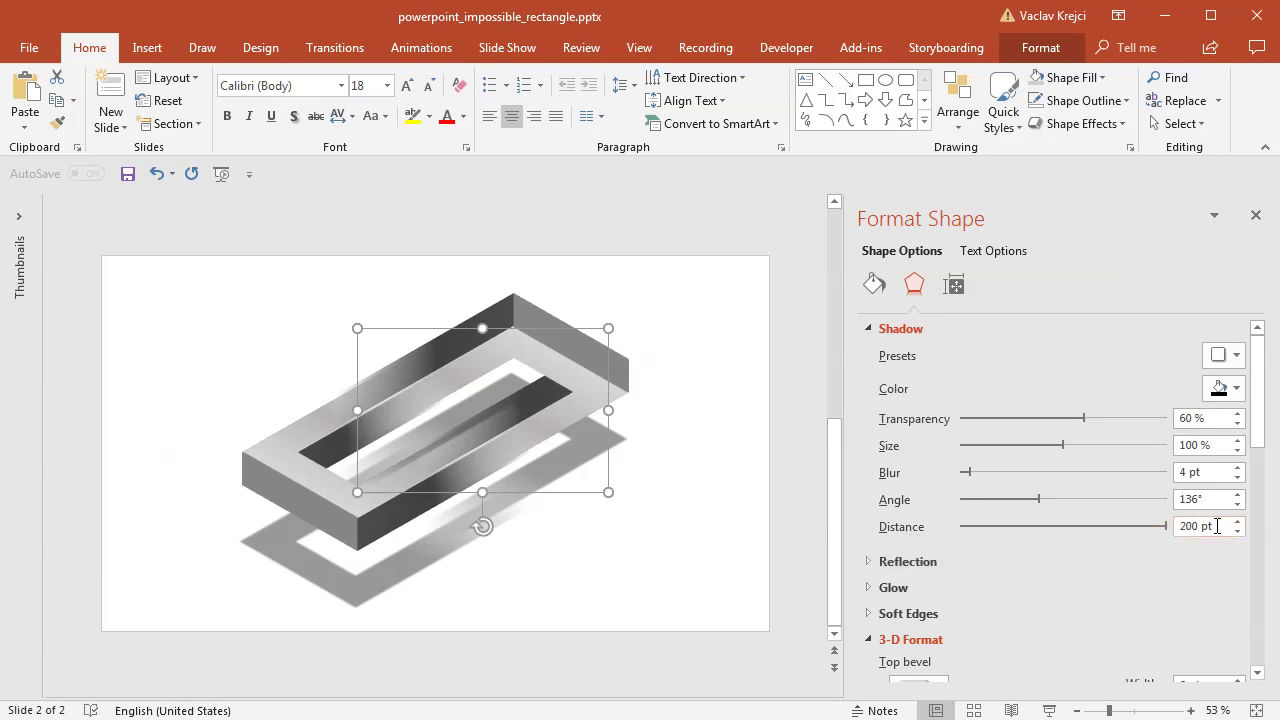
key(ctrl+z)
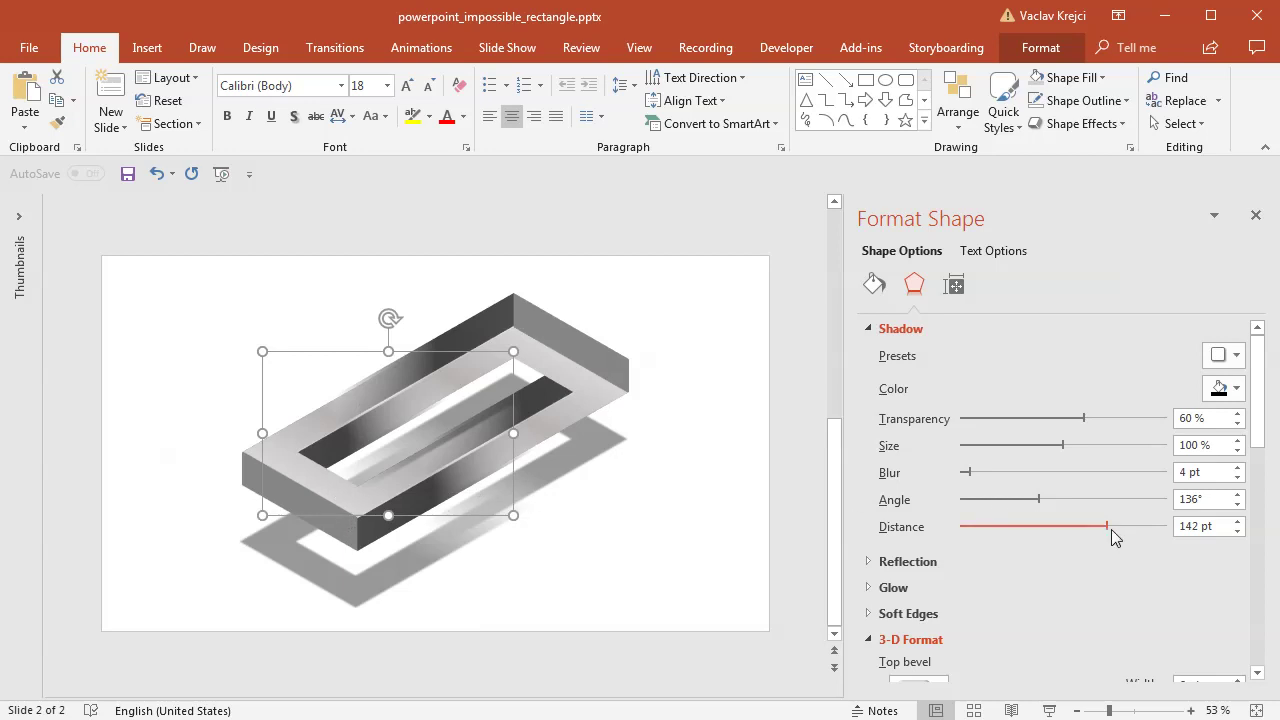
drag(1112, 530, 1075, 531)
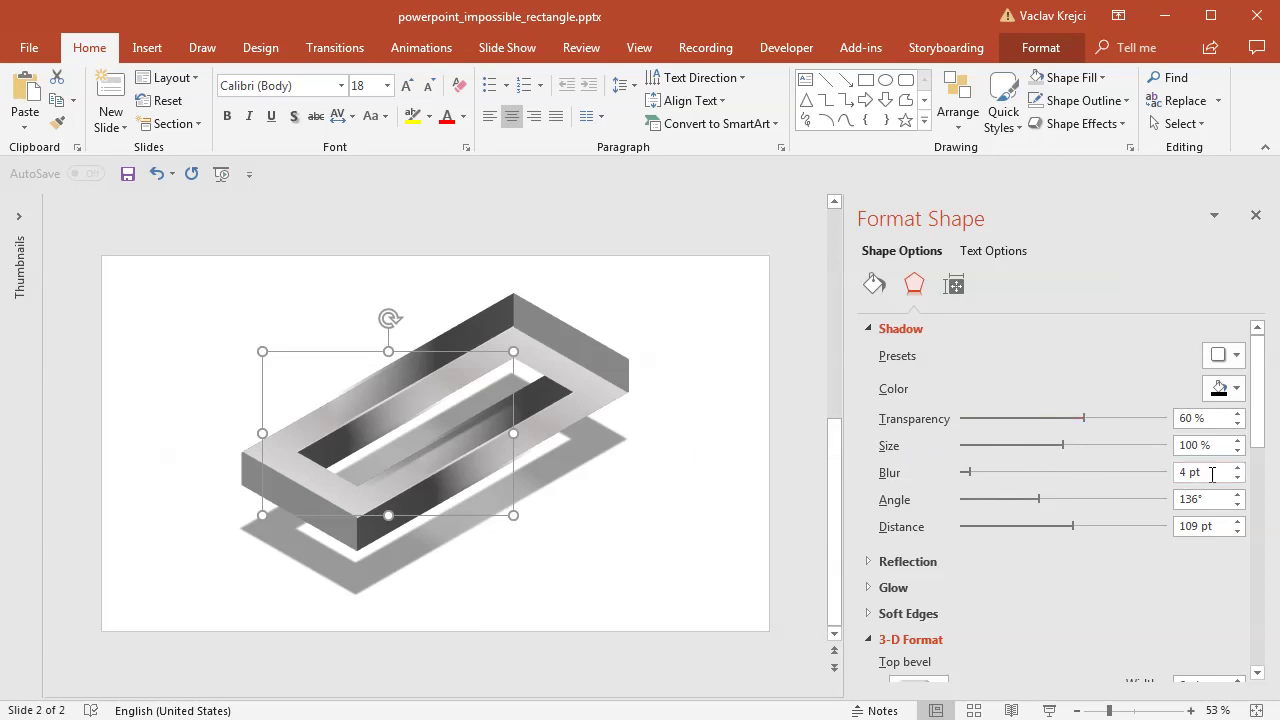
- Set this shadow's blur to 50 pt and transparency to 80%
drag(1212, 474, 1152, 478)
text(50)
key(Return)
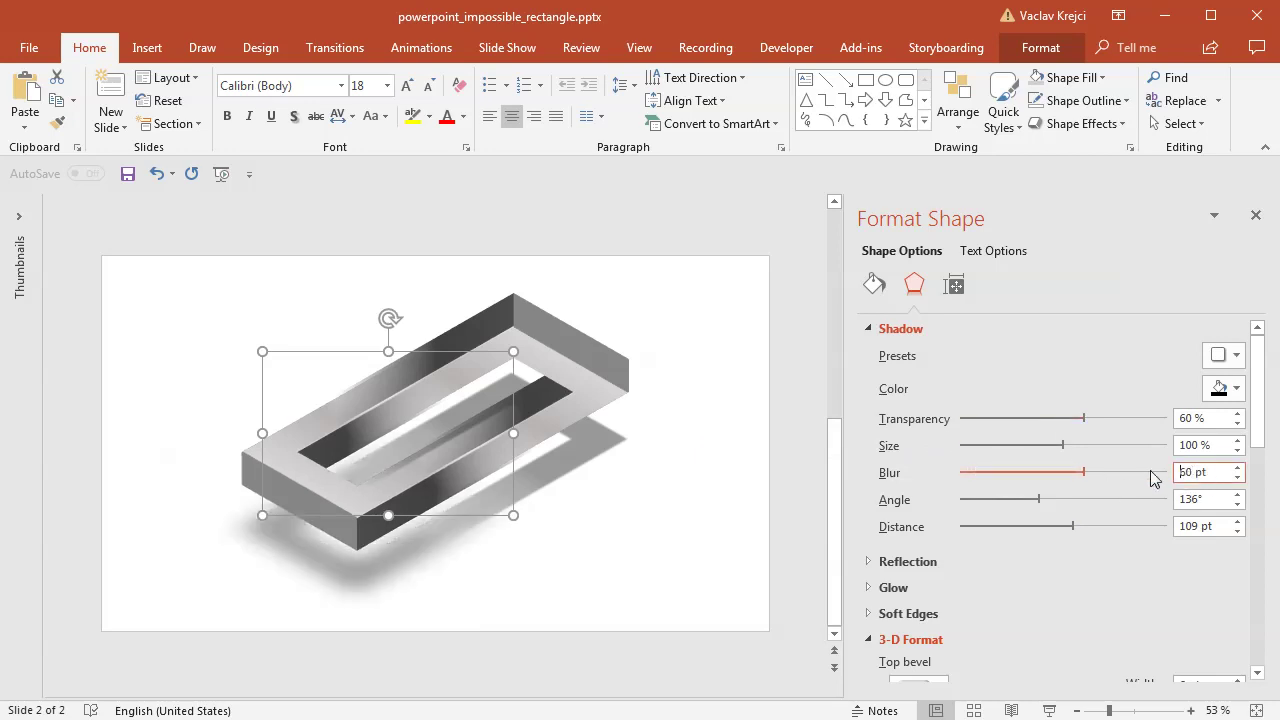
drag(1198, 427, 1136, 421)
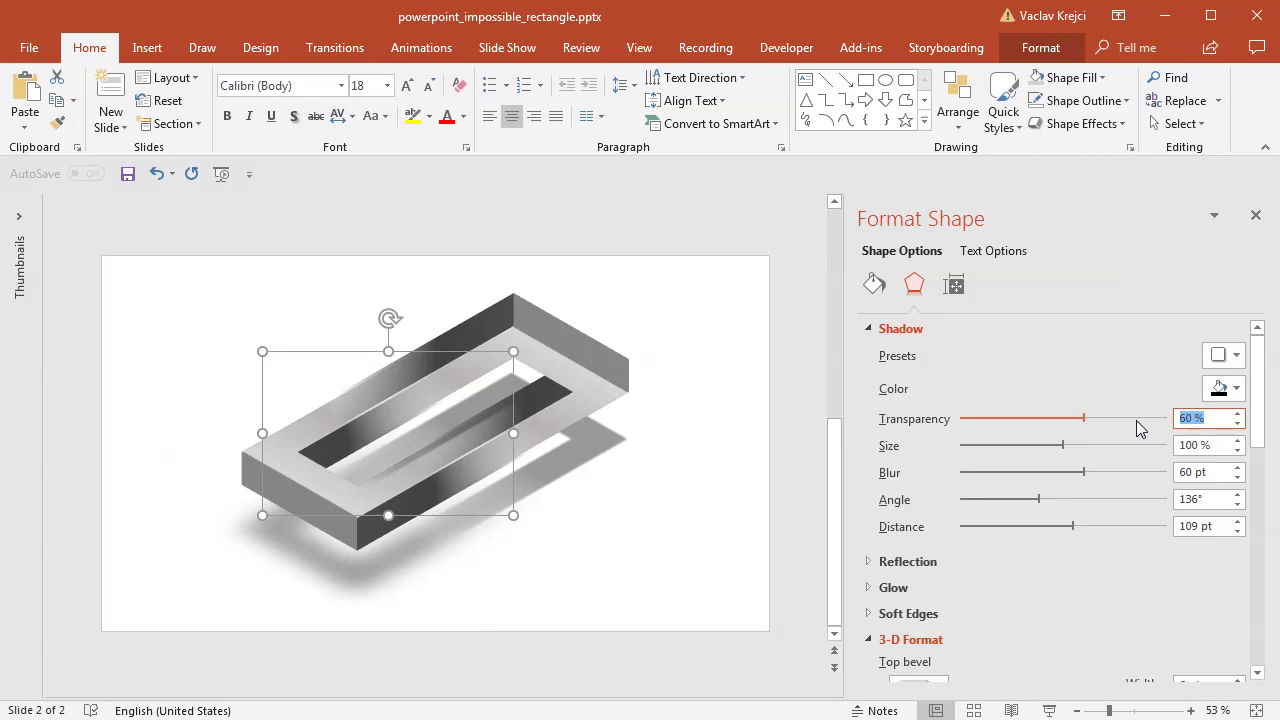
text(80)
key(Return)
- Give the remaining U-shape's shadow 80% transparency and 50 pt blur
click(600, 368)
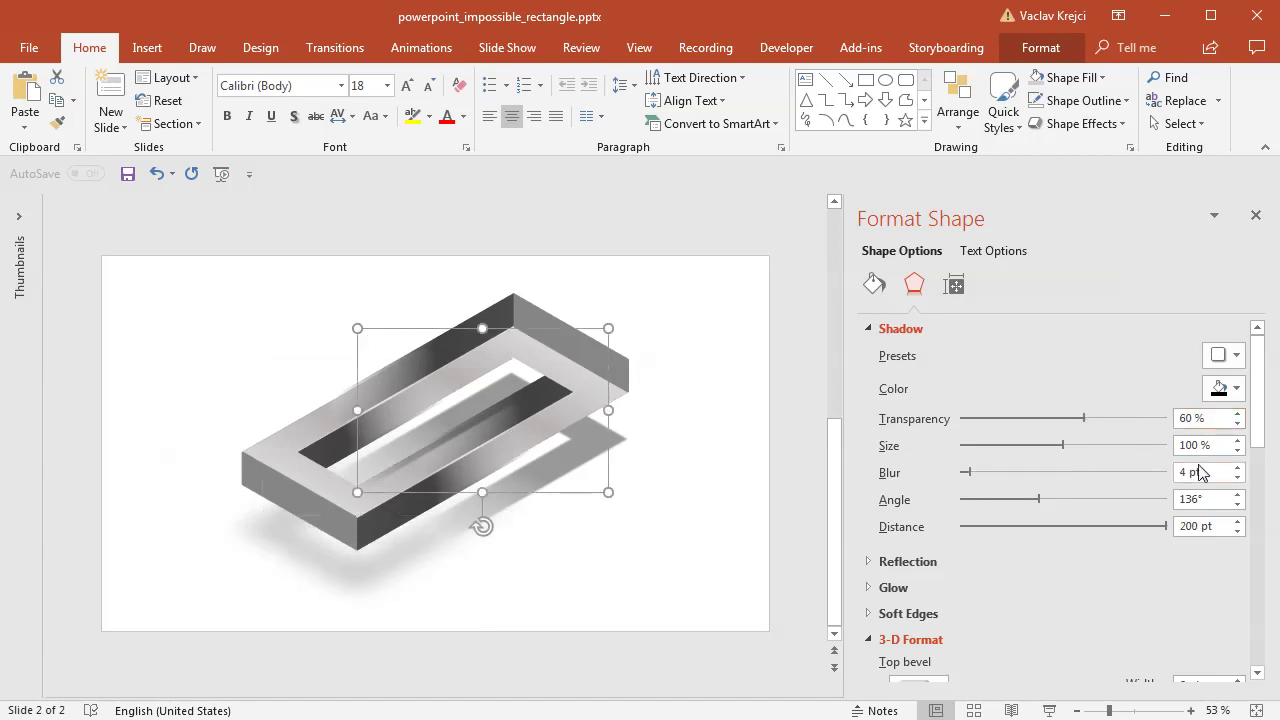
drag(1206, 420, 1120, 418)
text(80)
key(Return)
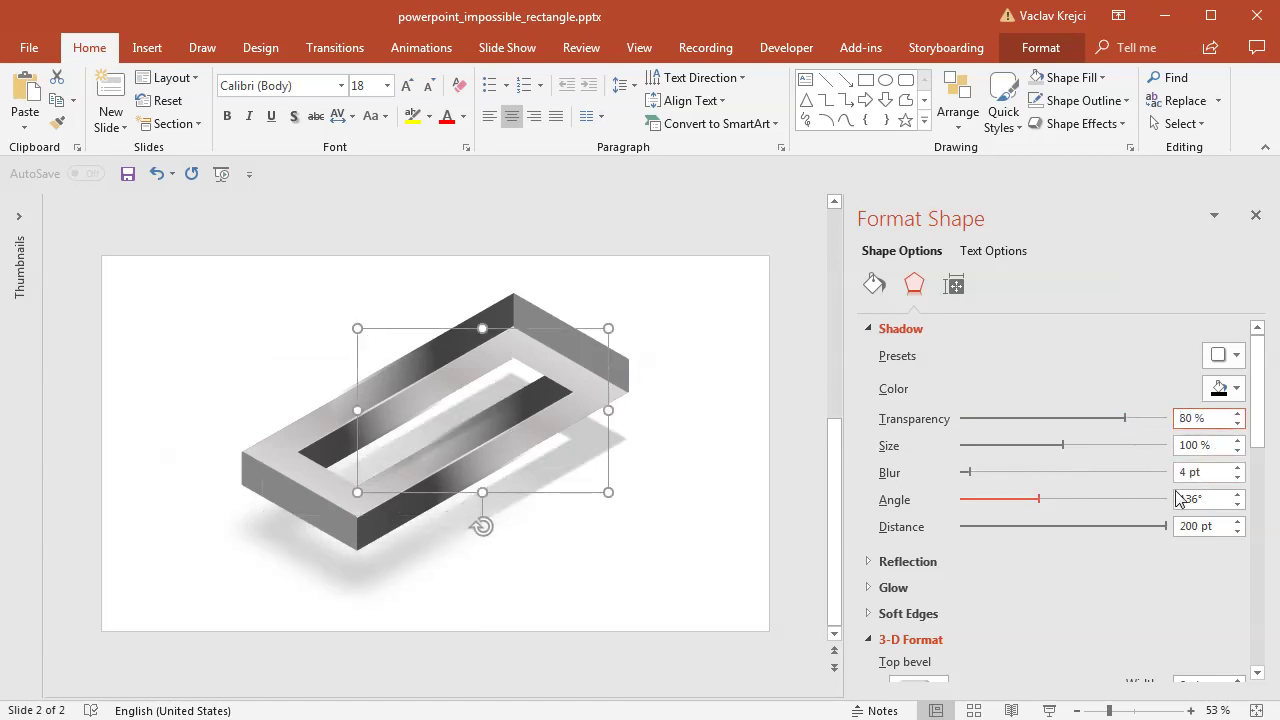
drag(1200, 472, 1132, 469)
text(50)
key(Return)
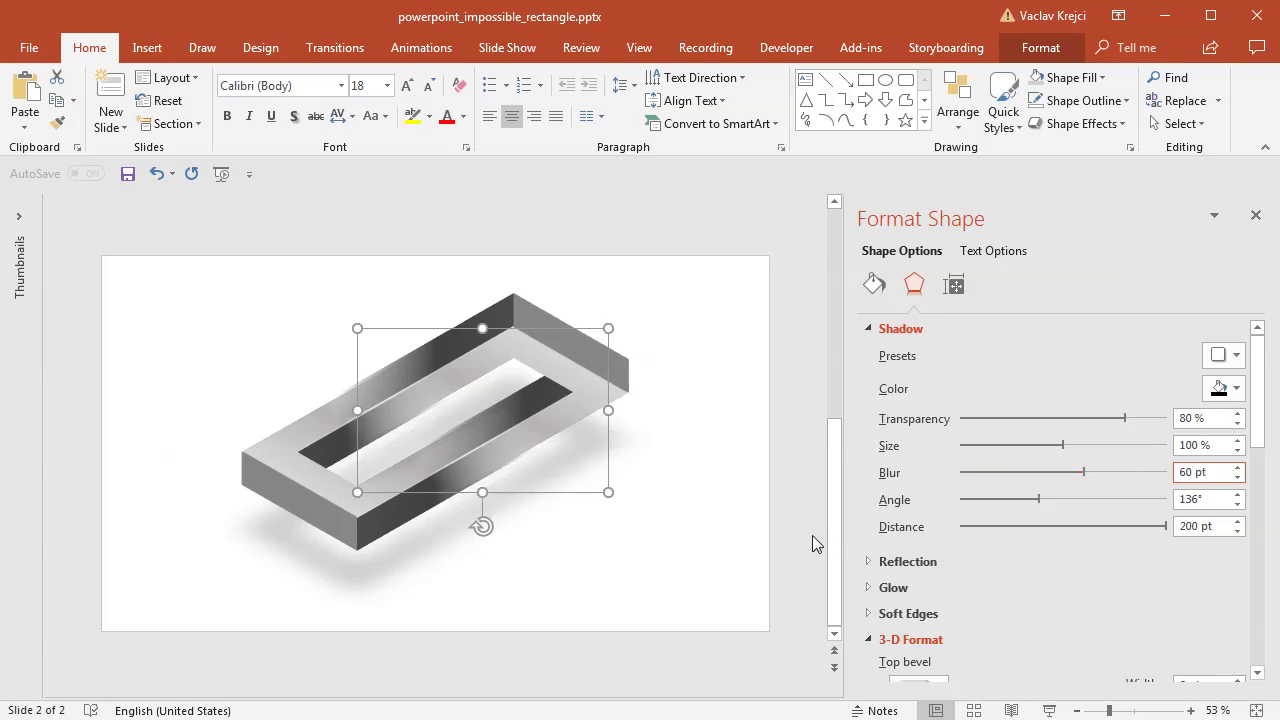
click(672, 498)
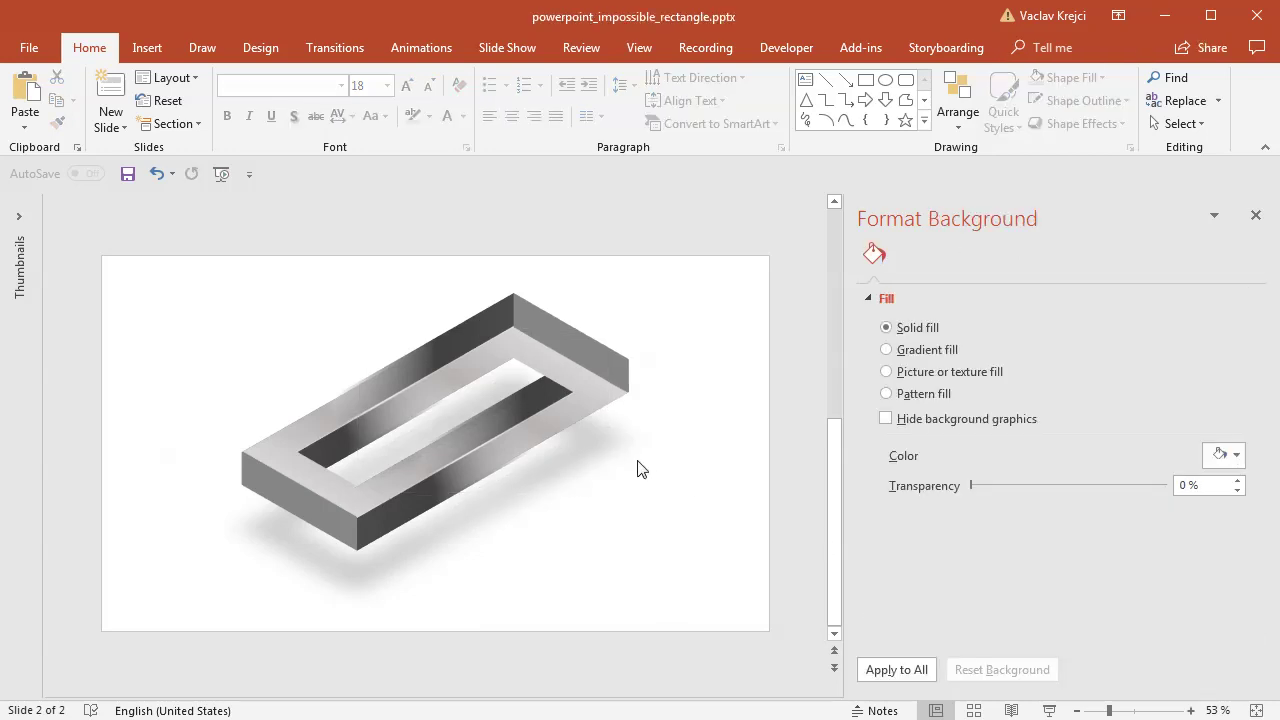
- Close the Format Background pane and zoom the slide in to 80%
click(1254, 218)
click(1190, 710)
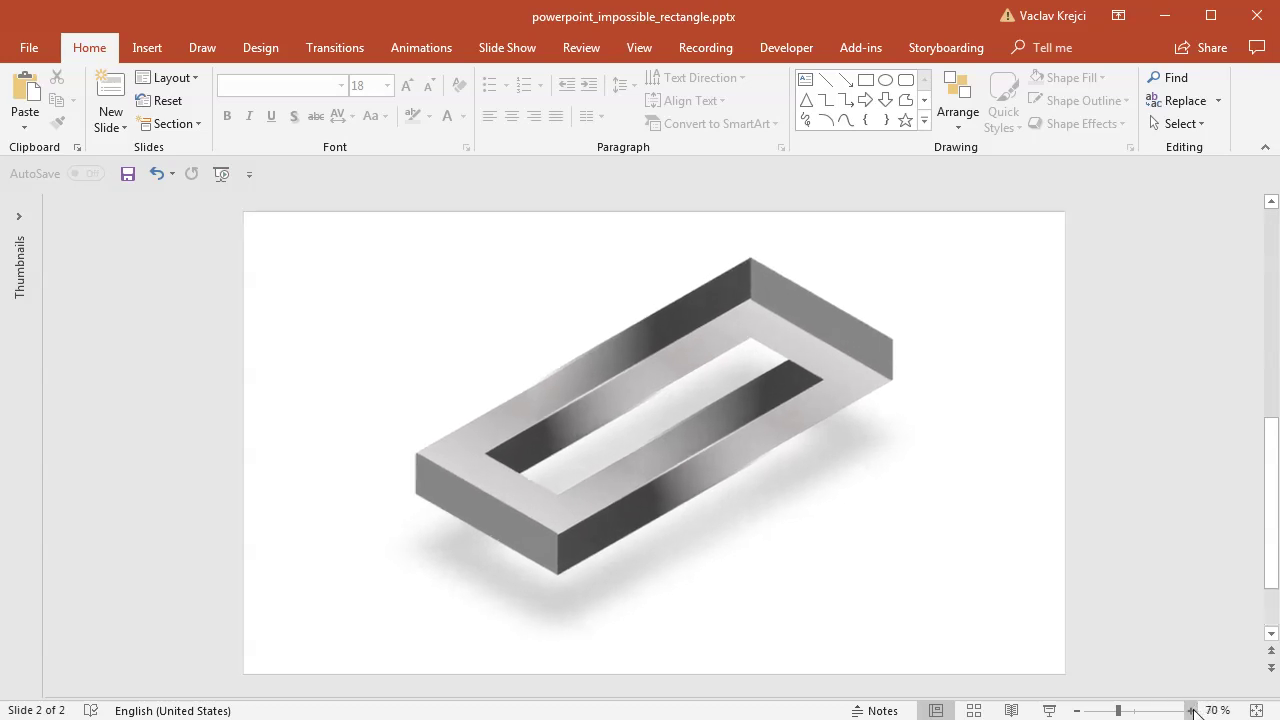
click(1190, 710)
click(1190, 710)
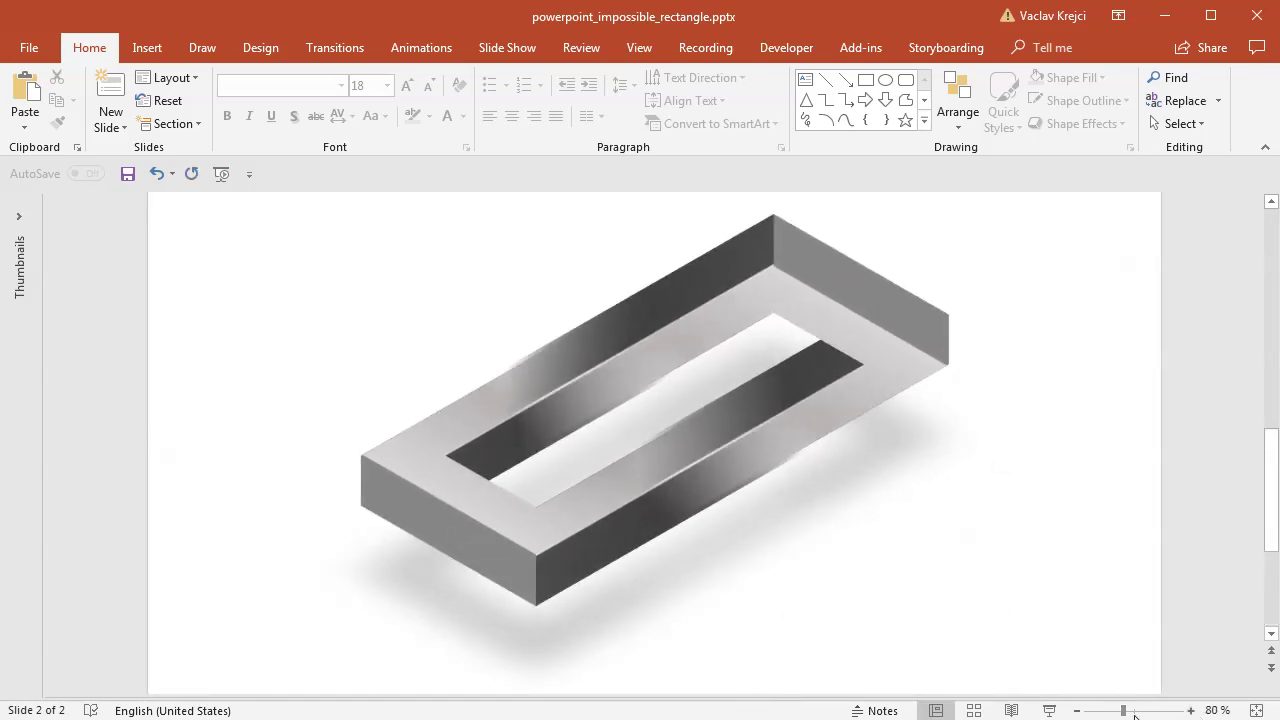